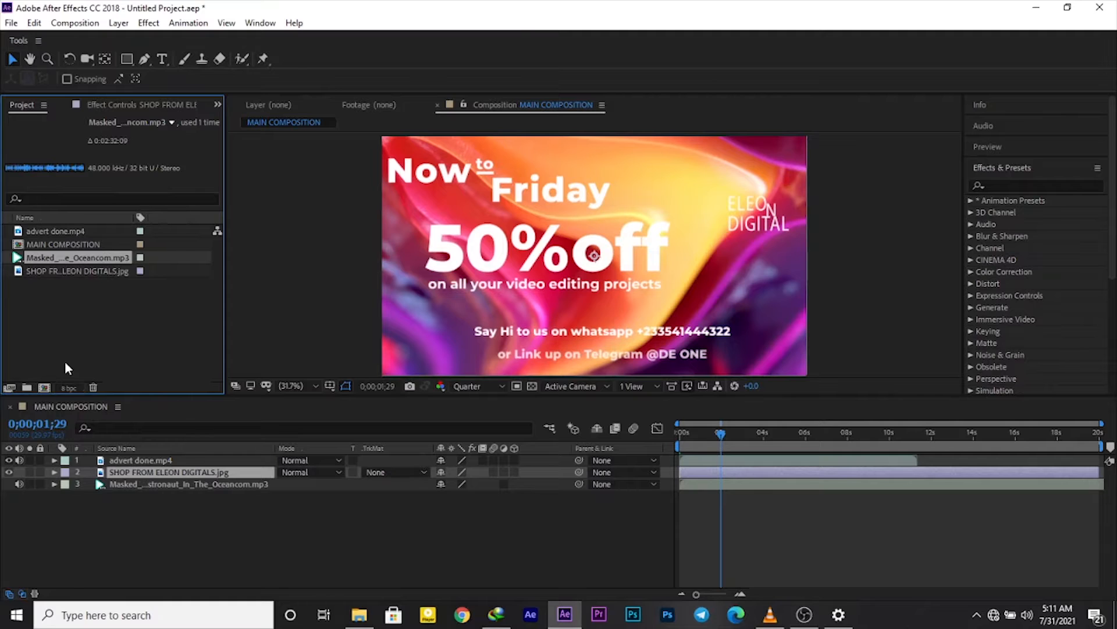
Create a composition named "new composition" with a white background, keeping the HDTV 1080 29.97 preset.
click(45, 388)
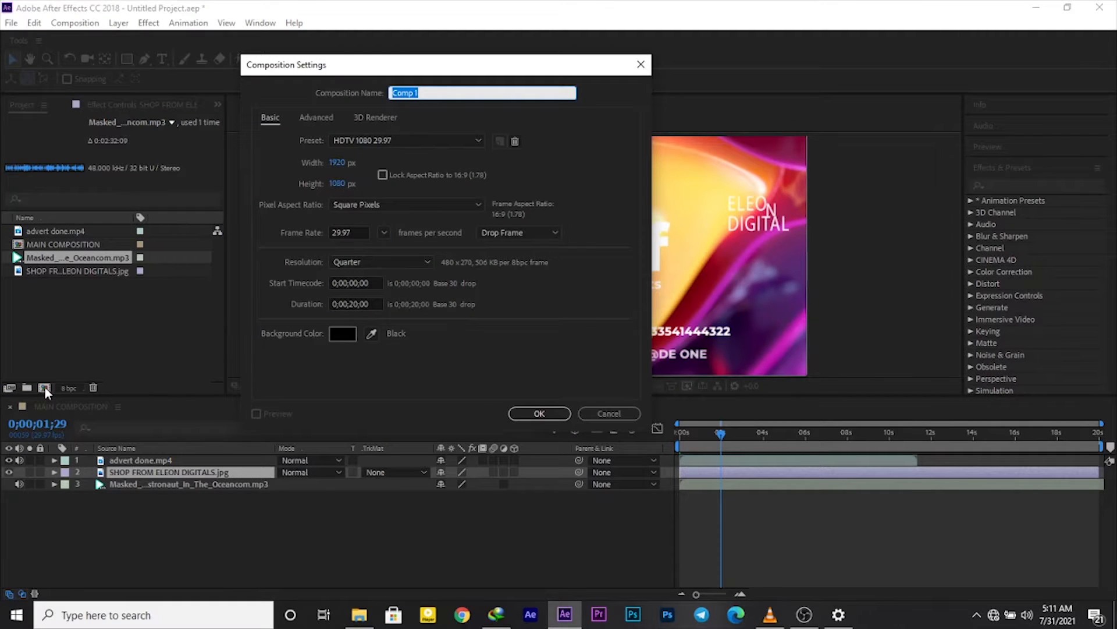
text(new composition)
click(343, 334)
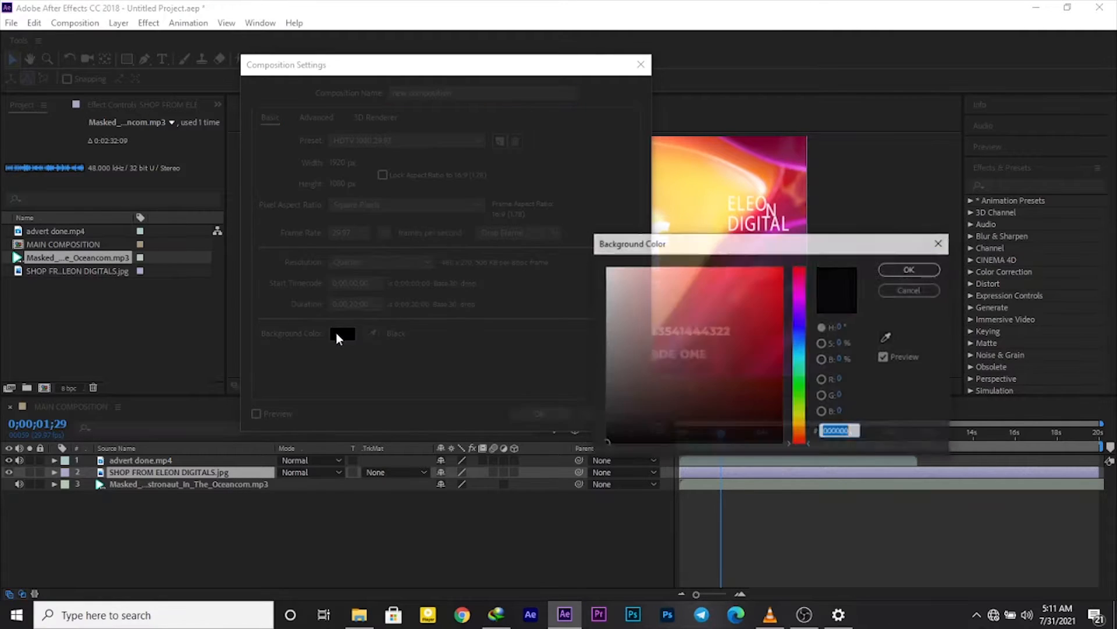
click(607, 270)
click(605, 267)
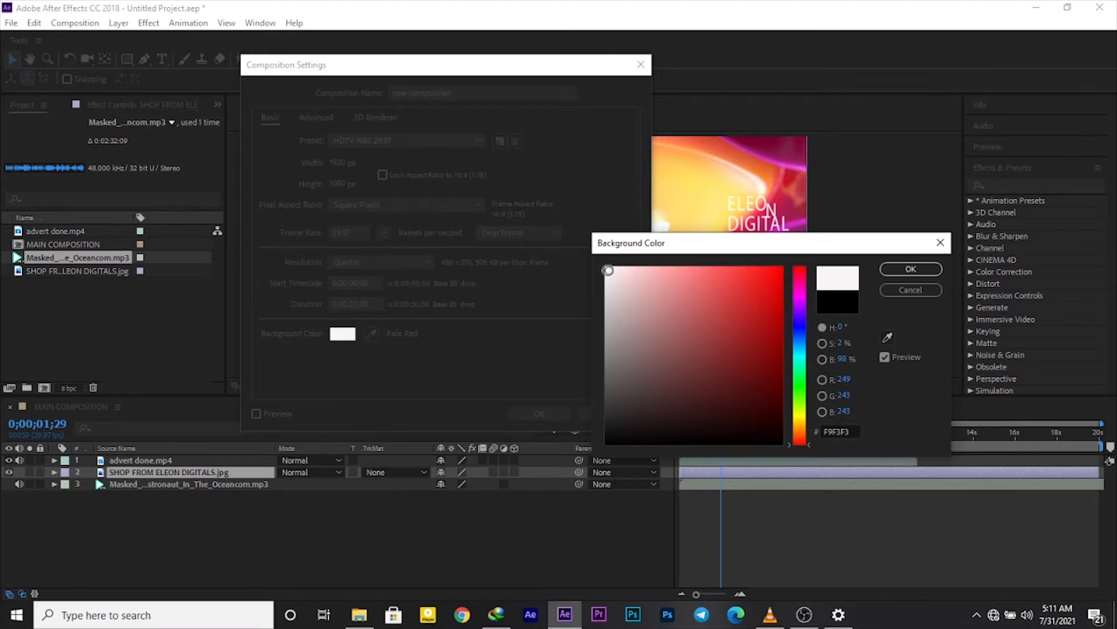
click(911, 270)
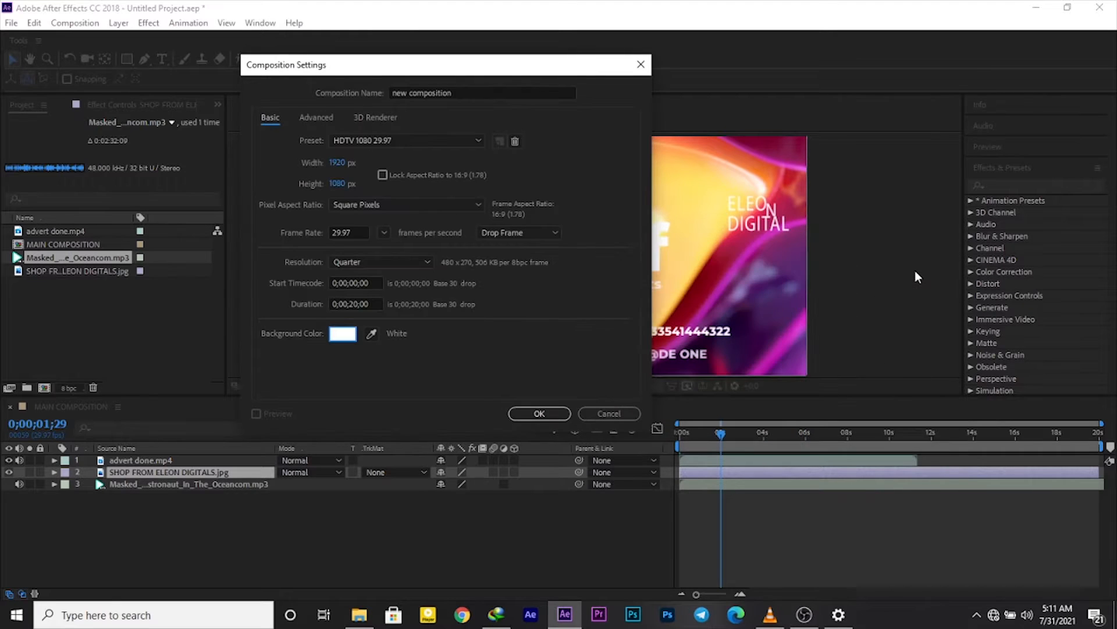
click(538, 413)
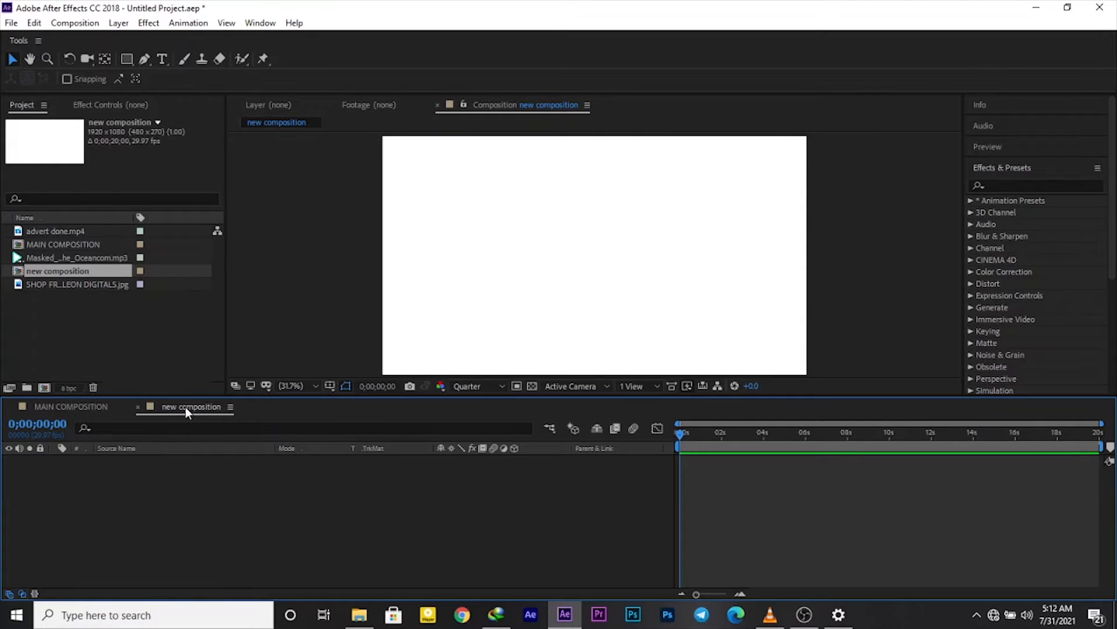
Return to MAIN COMPOSITION, create a project folder named comps, and move MAIN COMPOSITION and new composition into it.
click(101, 406)
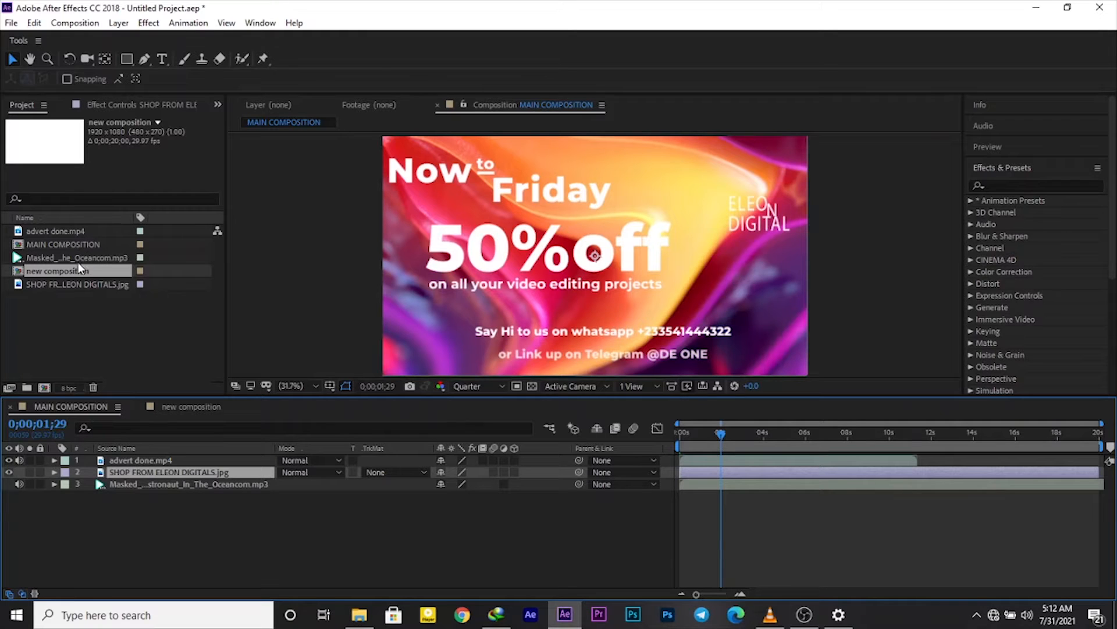
click(27, 387)
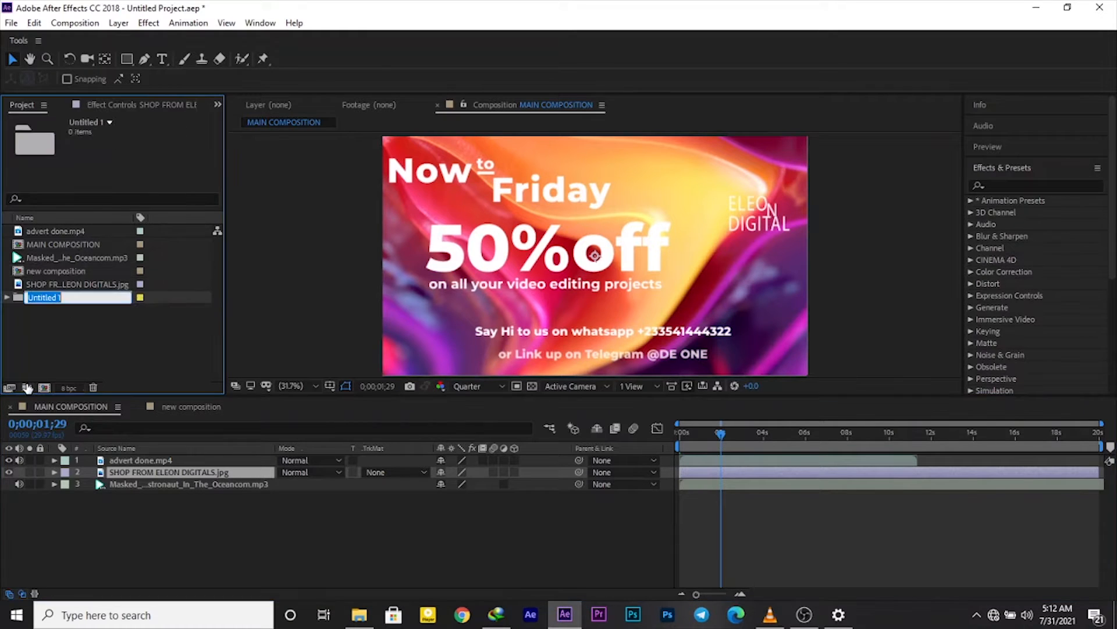
text(comps)
key(Return)
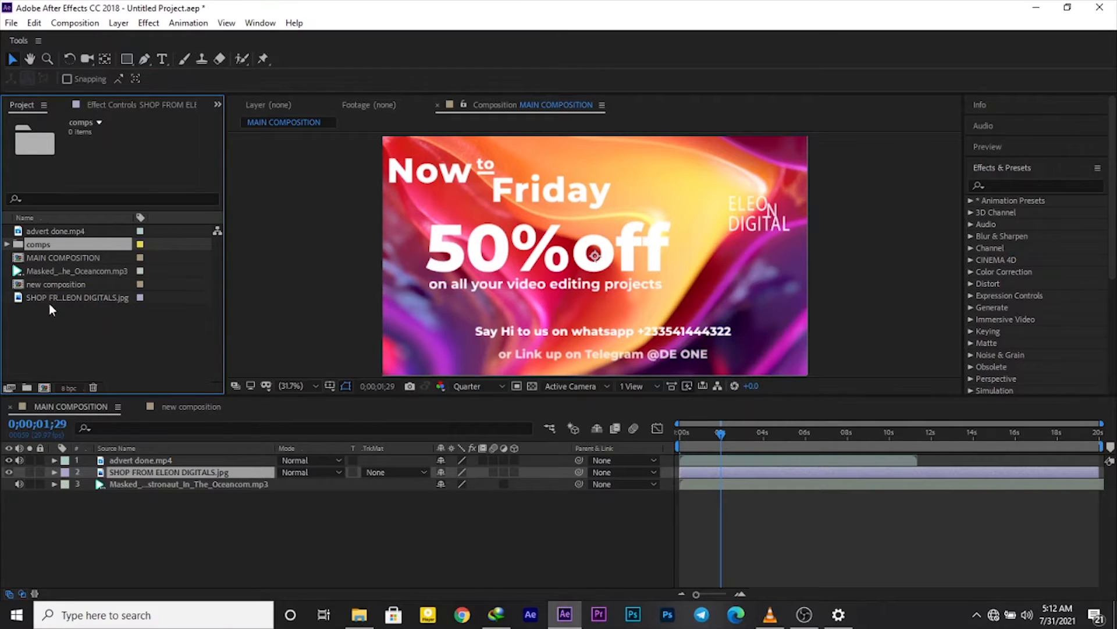
mouse_move(52, 255)
mouse_down()
mouse_move(46, 286)
mouse_move(58, 250)
mouse_up()
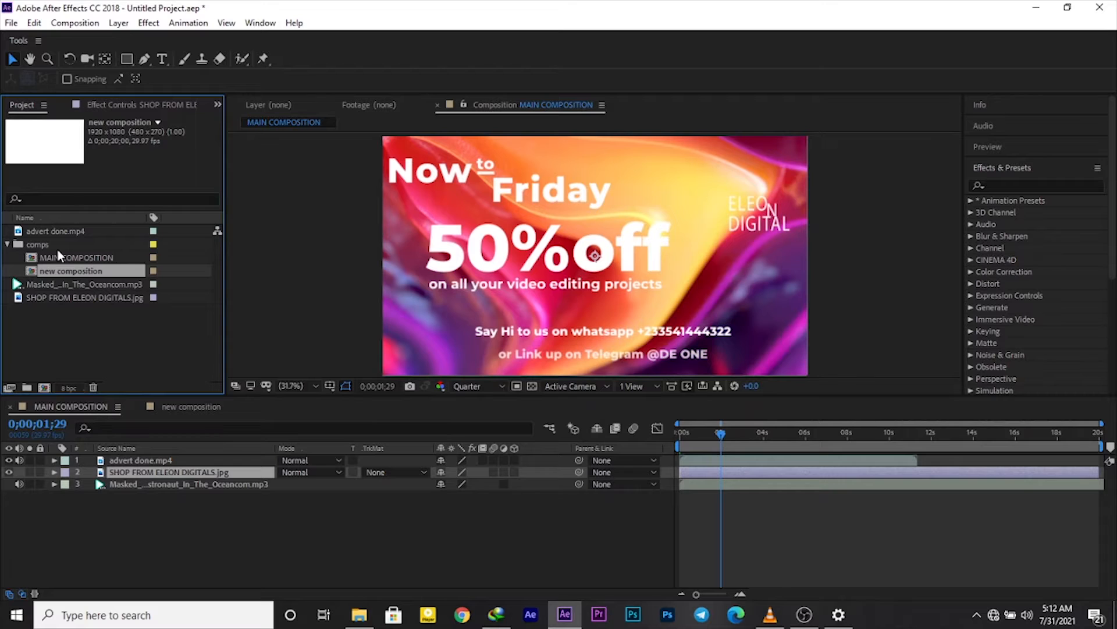
Examine the contents of the comps folder by expanding and collapsing it.
click(8, 245)
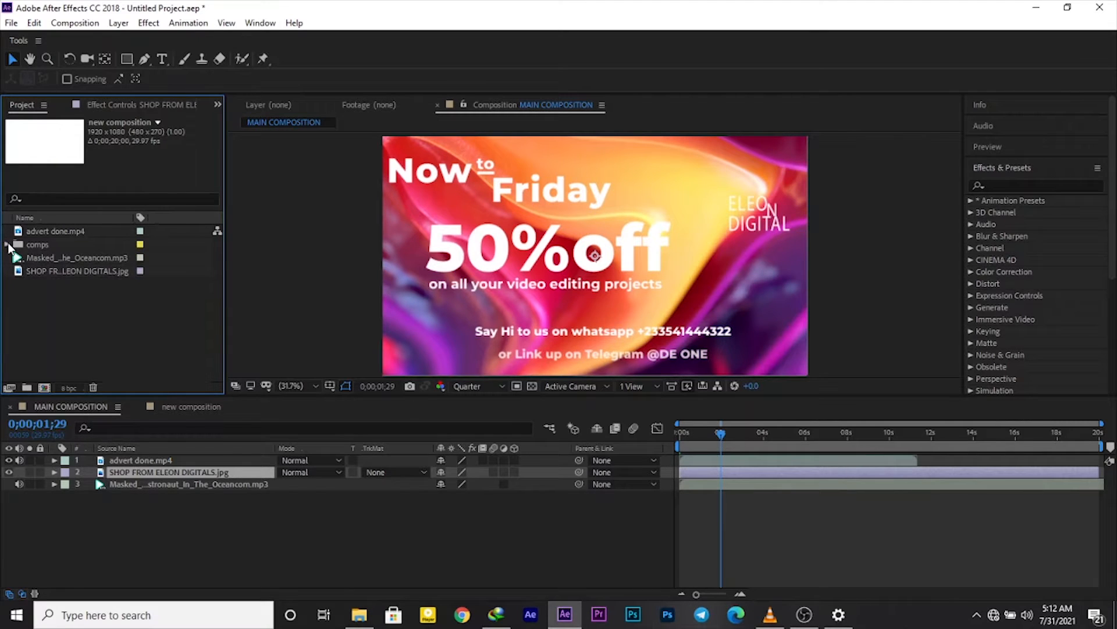
click(37, 245)
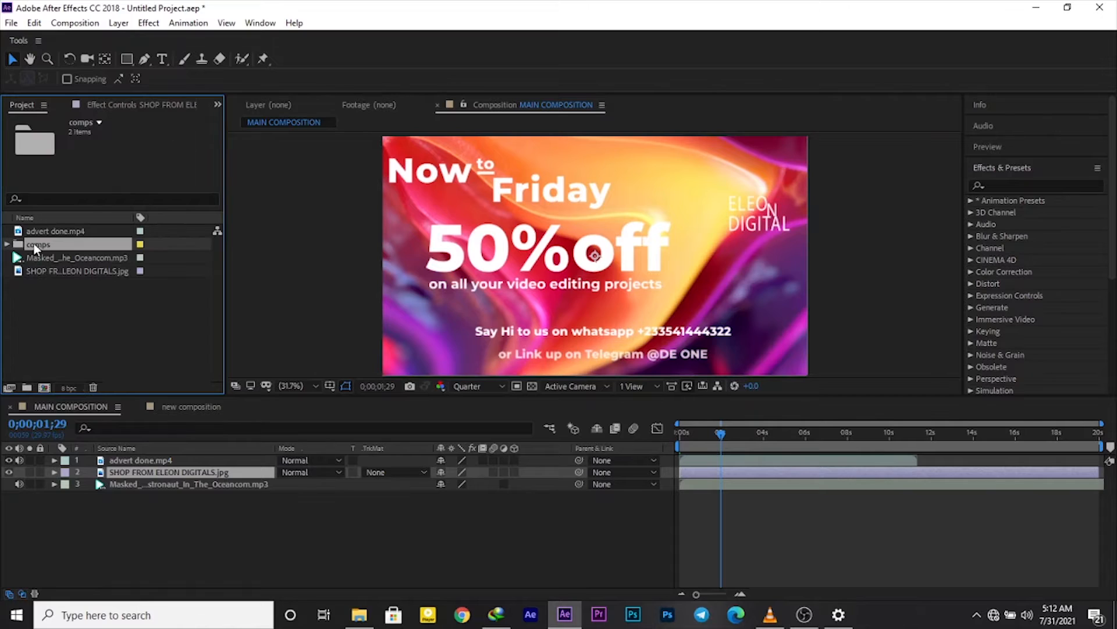
click(8, 245)
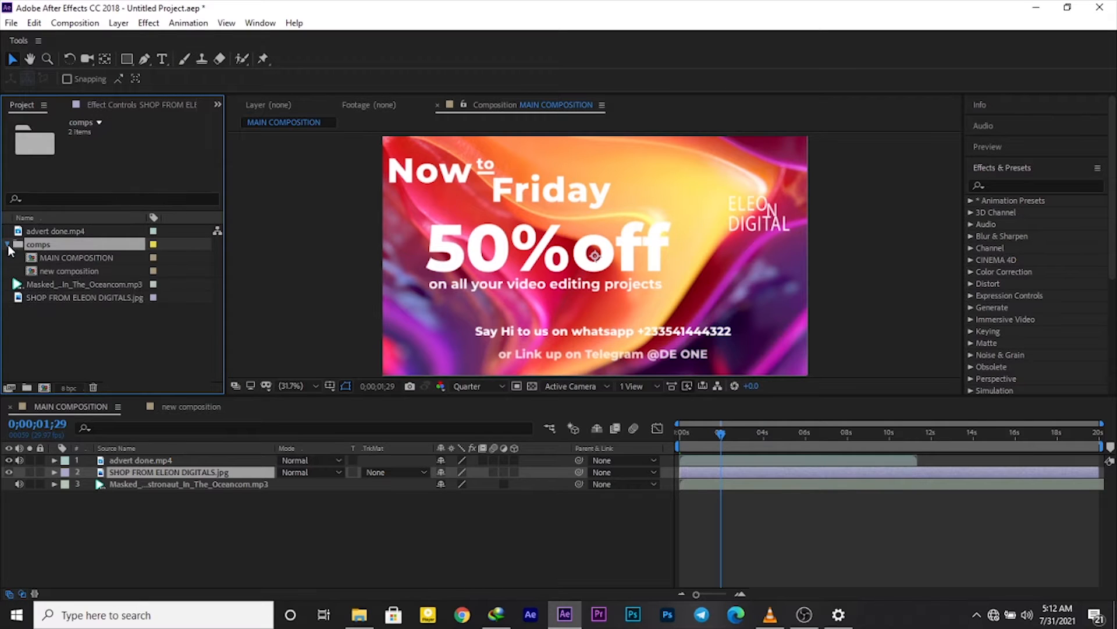
click(8, 245)
click(7, 245)
click(8, 245)
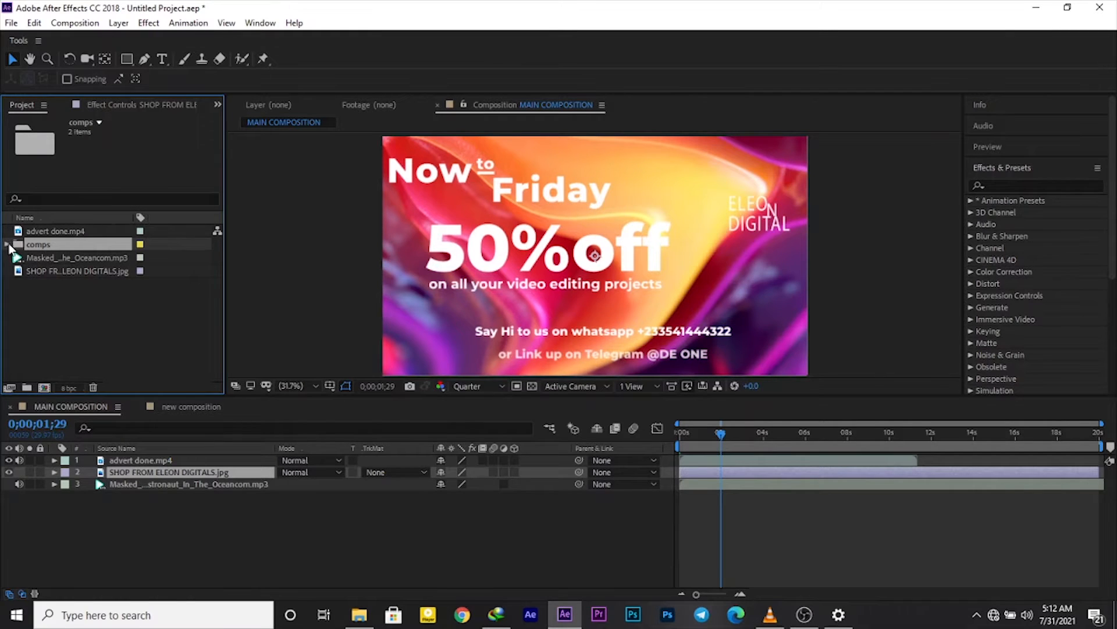
click(8, 245)
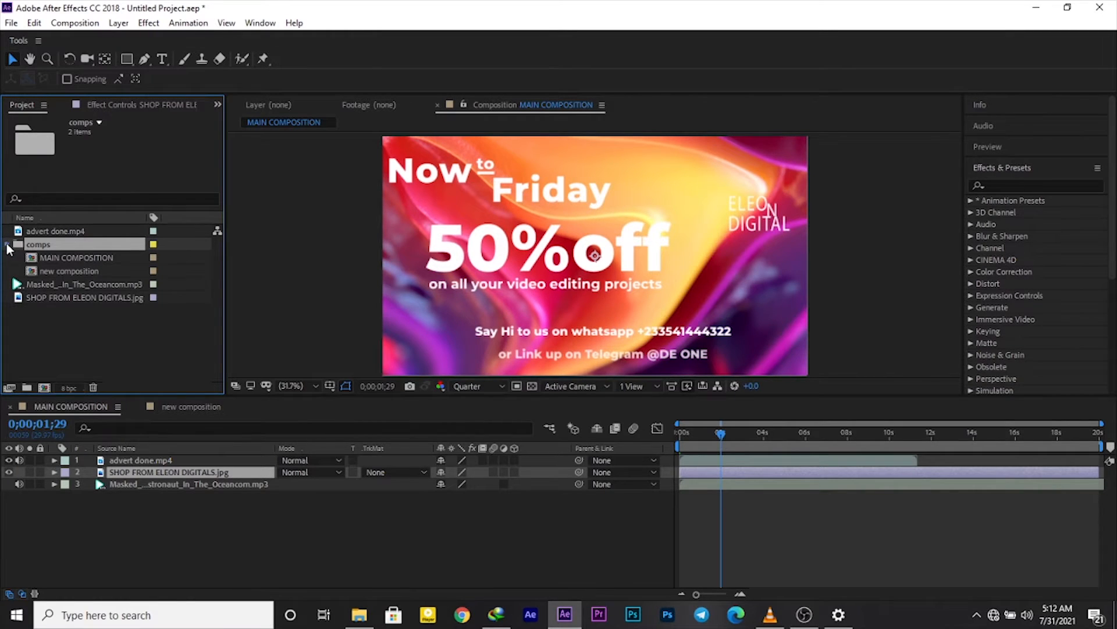
click(7, 245)
click(7, 245)
click(8, 245)
click(8, 245)
click(8, 245)
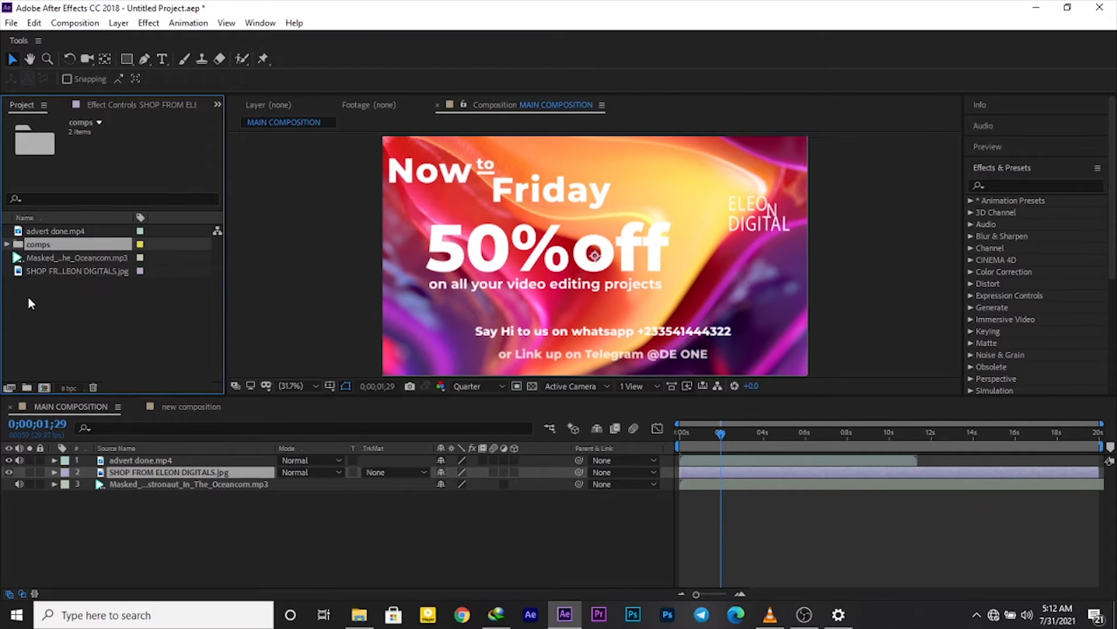
click(27, 387)
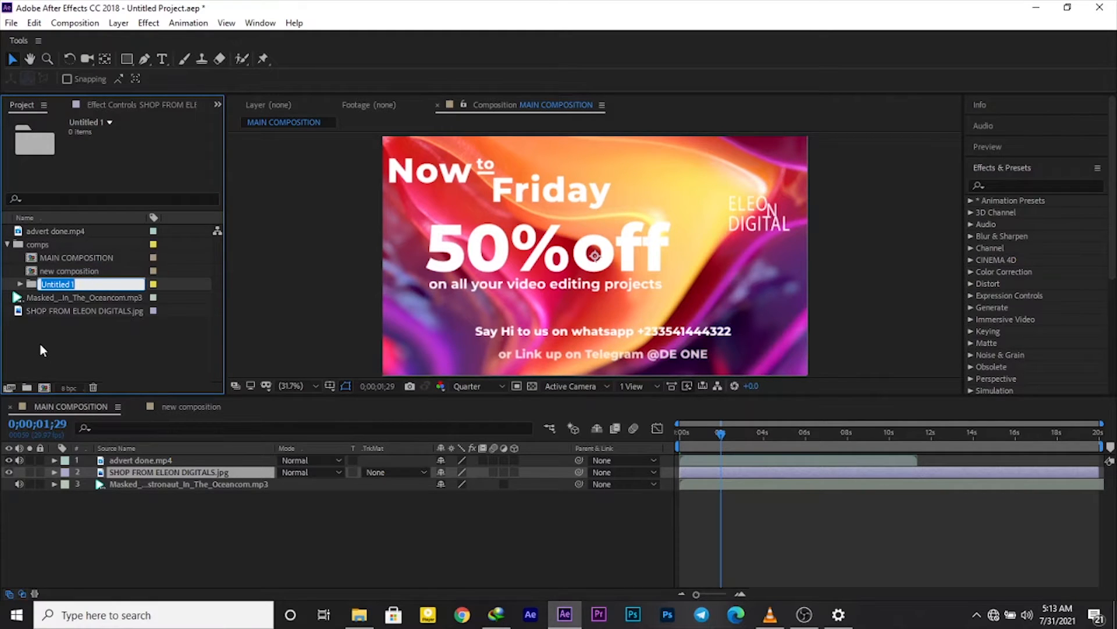
key(BackSpace)
key(Return)
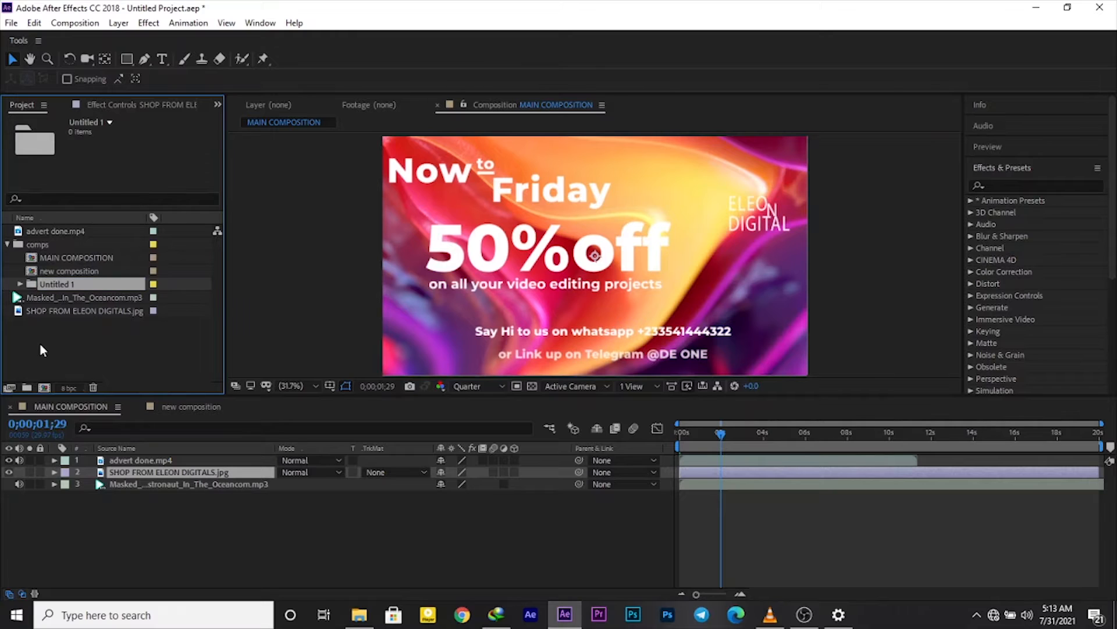
key(Delete)
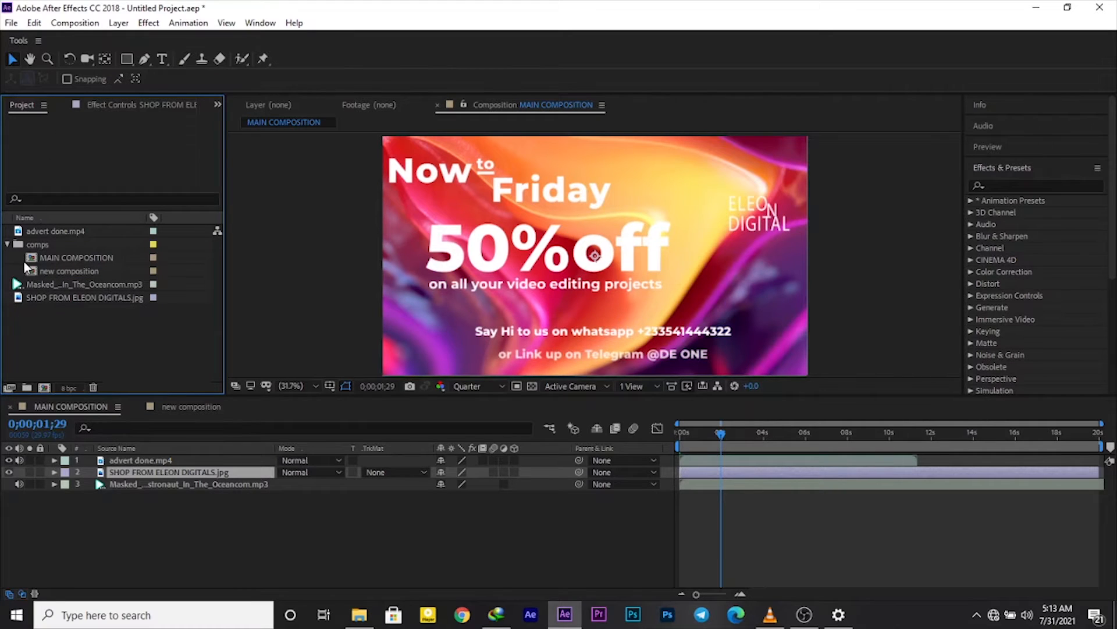
click(7, 245)
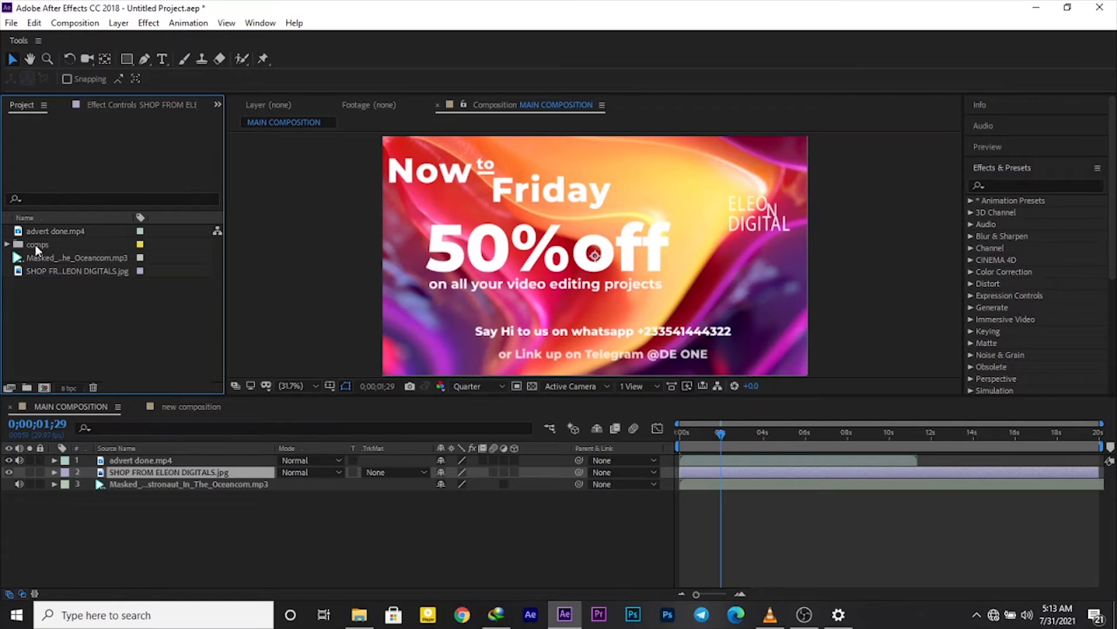
Create a top-level project folder named media and move the advert video, the MP3 audio and the JPG image into it.
click(26, 387)
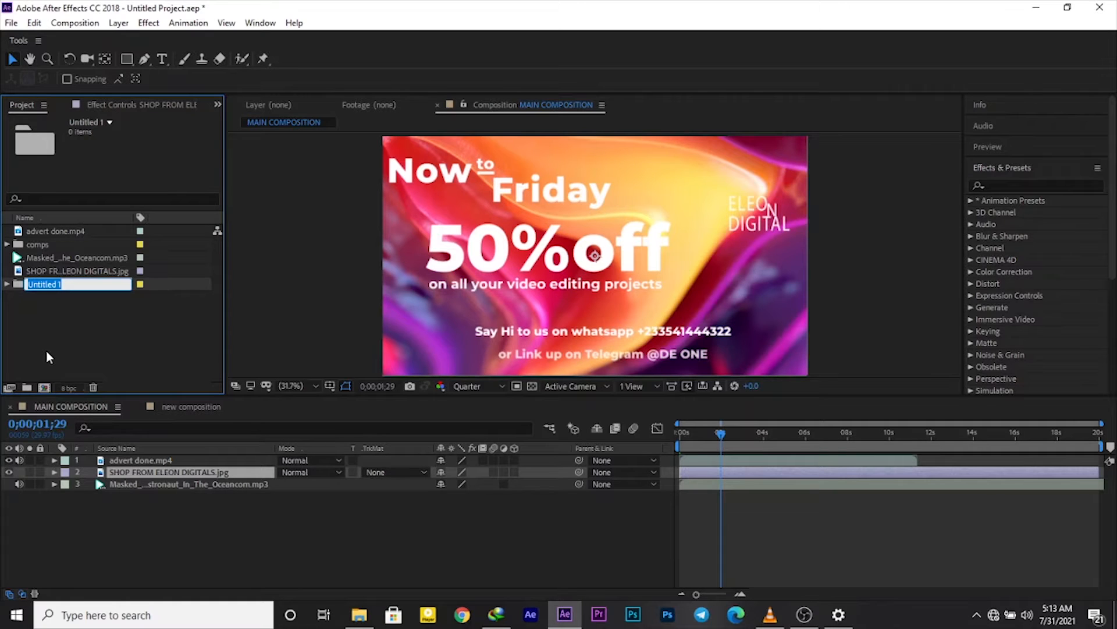
text(media)
key(Return)
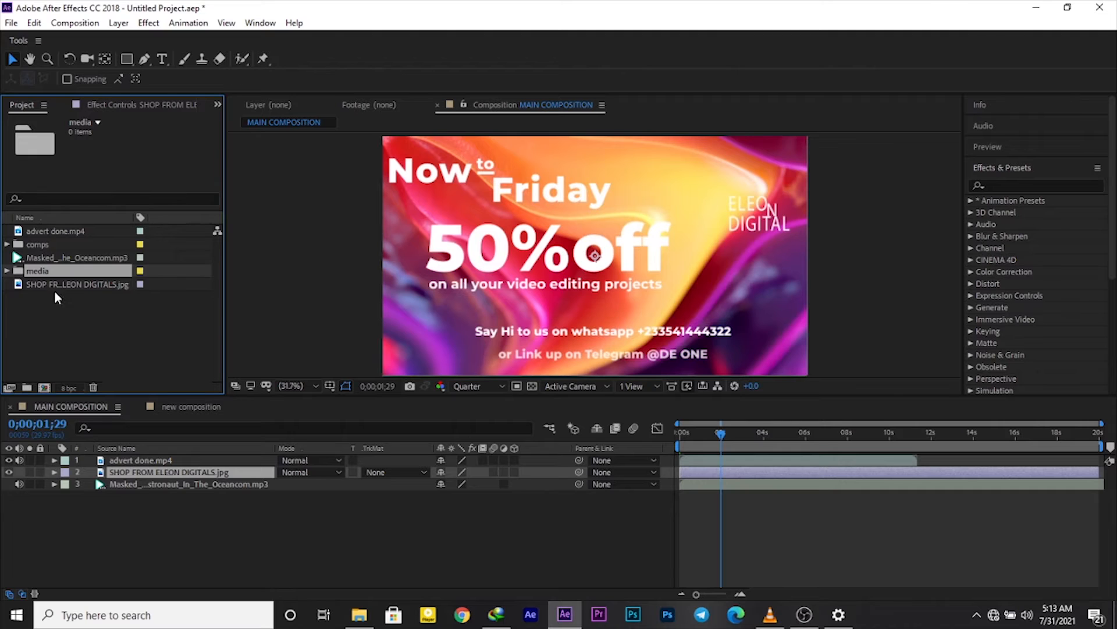
drag(61, 285, 61, 277)
drag(58, 233, 52, 258)
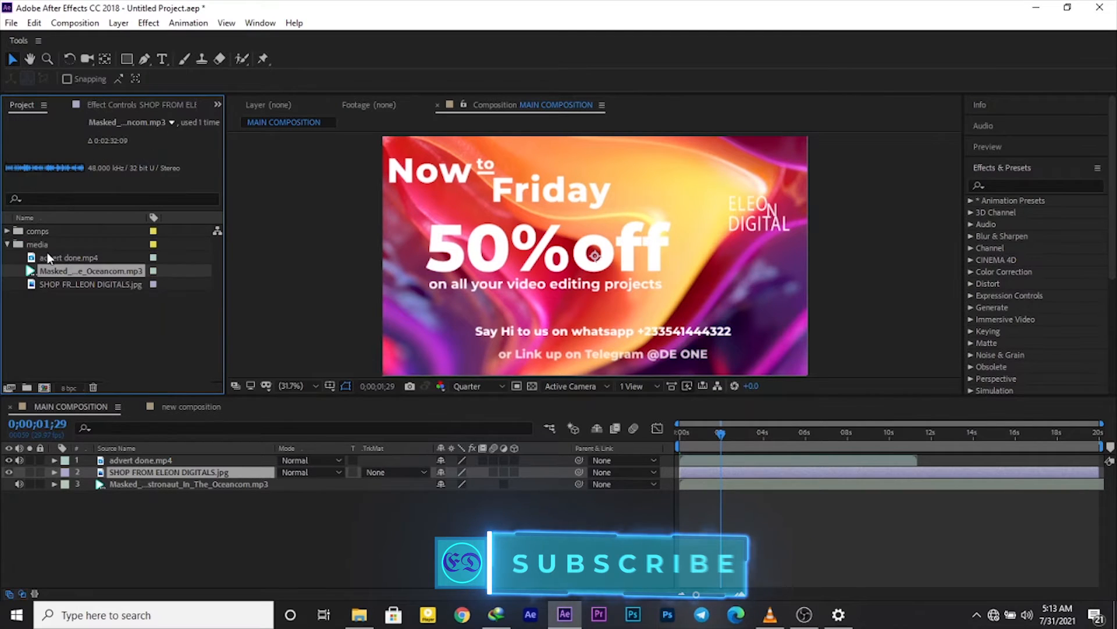
click(7, 244)
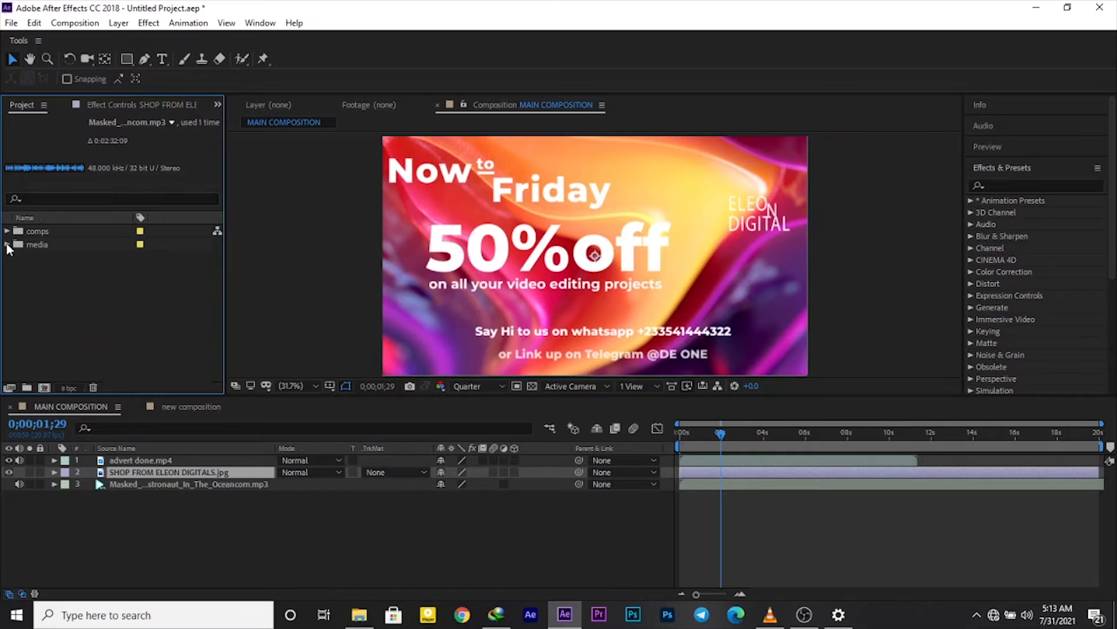
drag(33, 246, 41, 234)
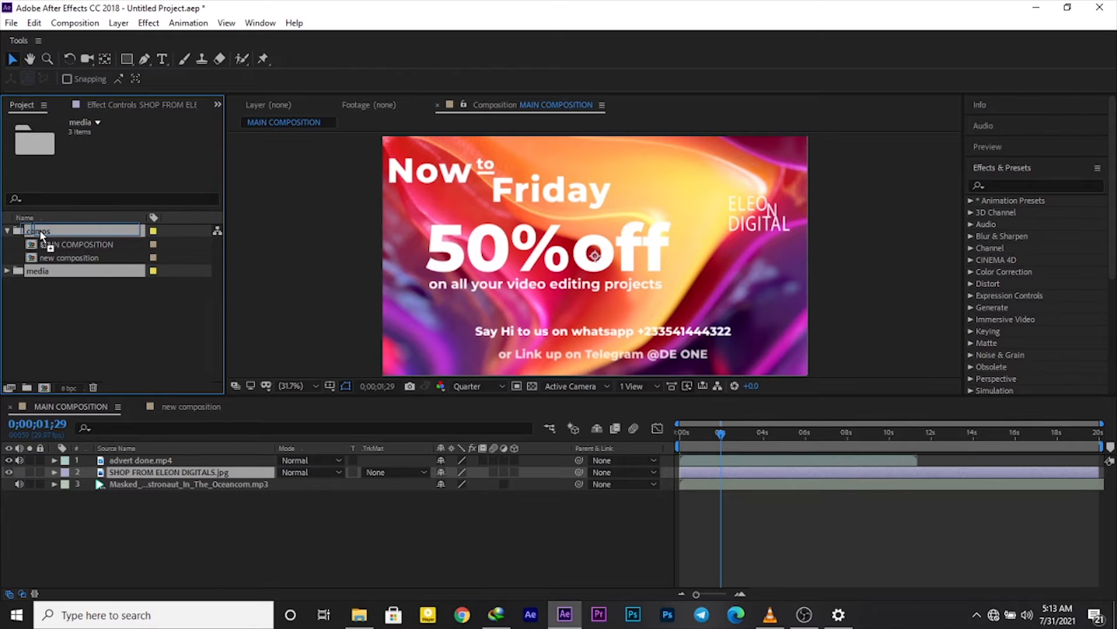
drag(41, 234, 36, 305)
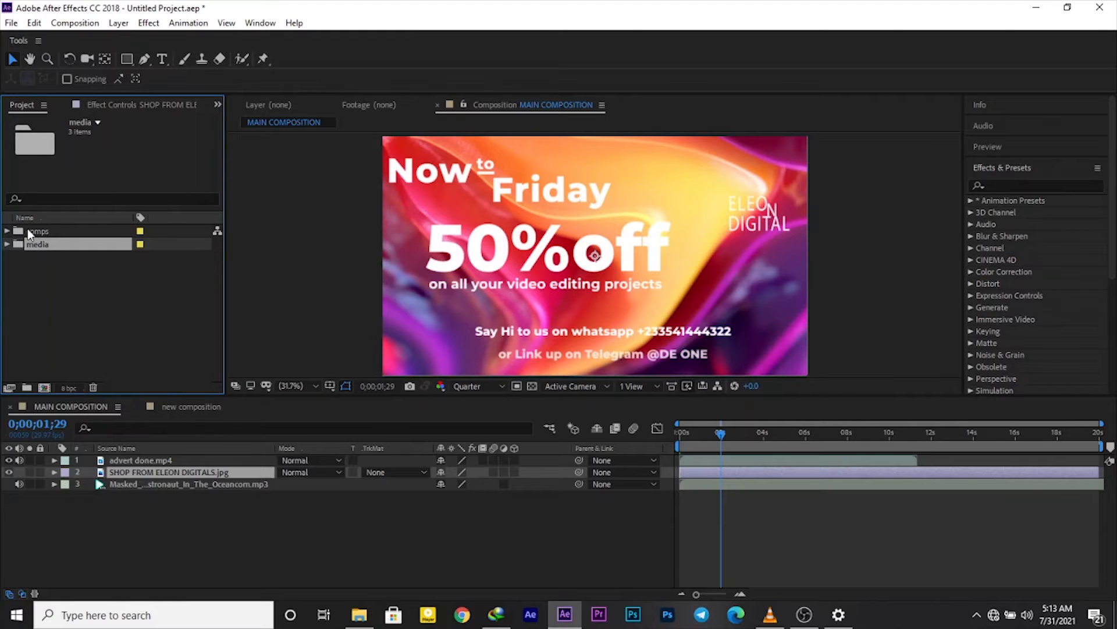
click(26, 389)
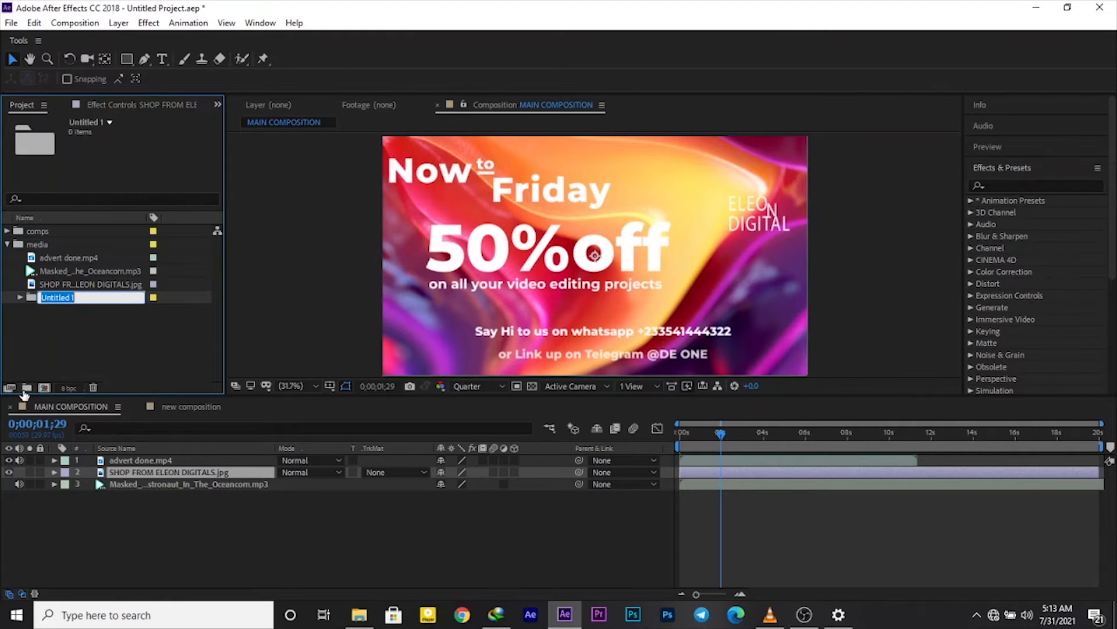
text(a)
key(Return)
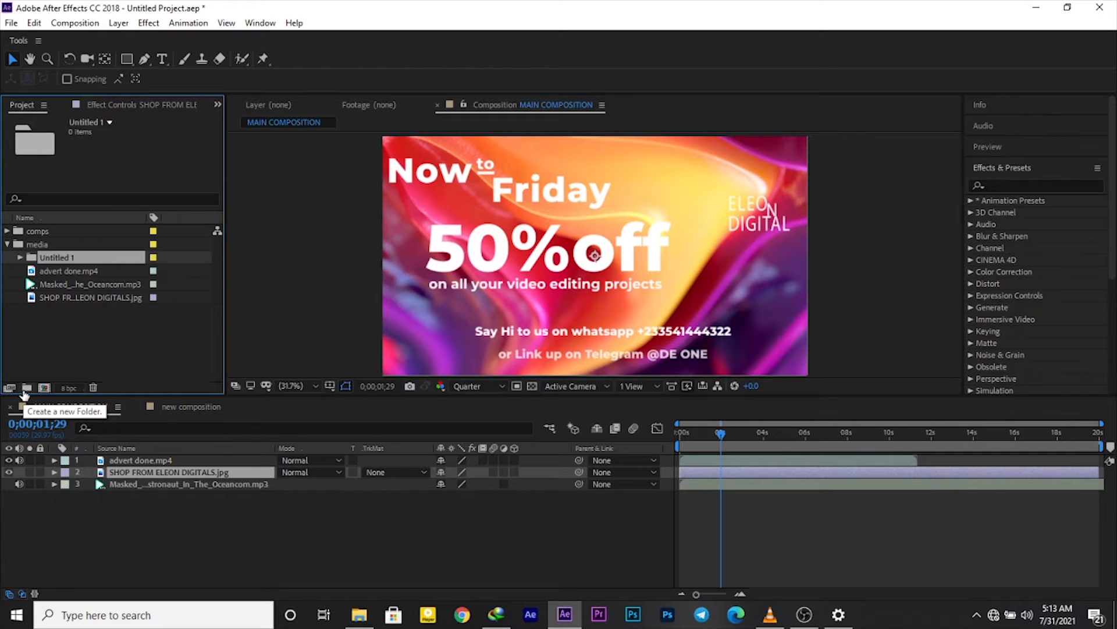
key(Delete)
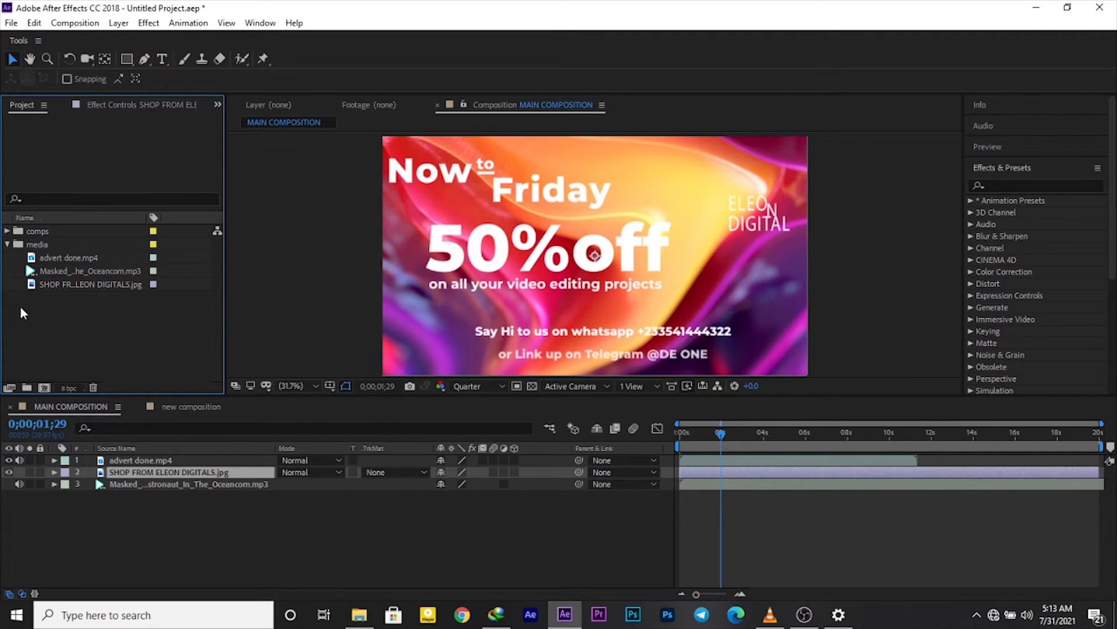
click(7, 244)
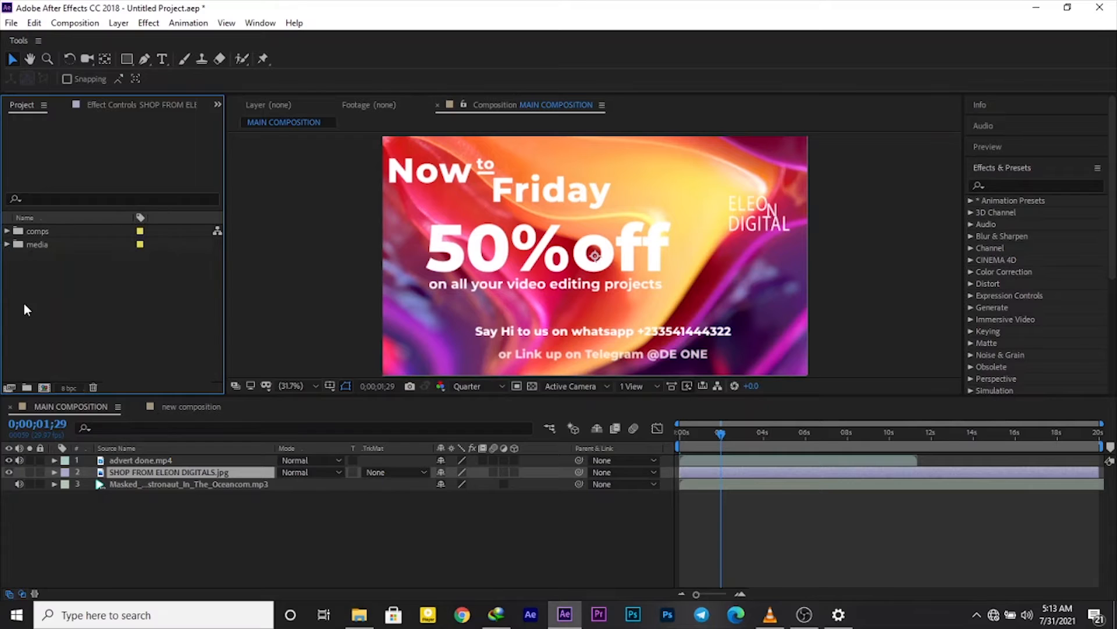
Create three empty top-level project folders named a, b and c.
click(27, 388)
text(a)
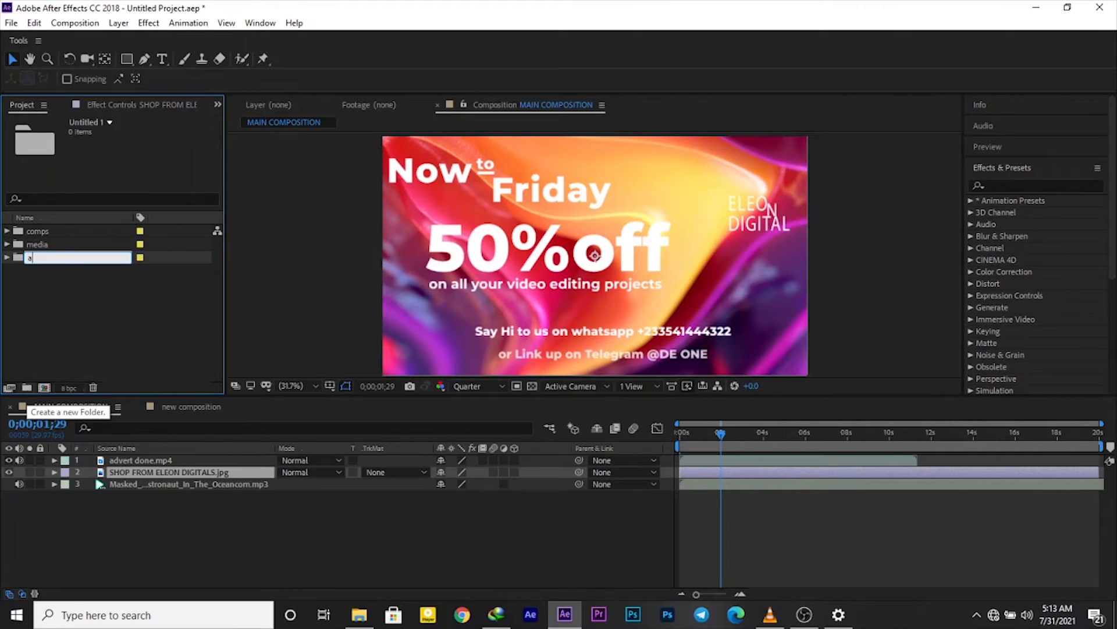
key(Return)
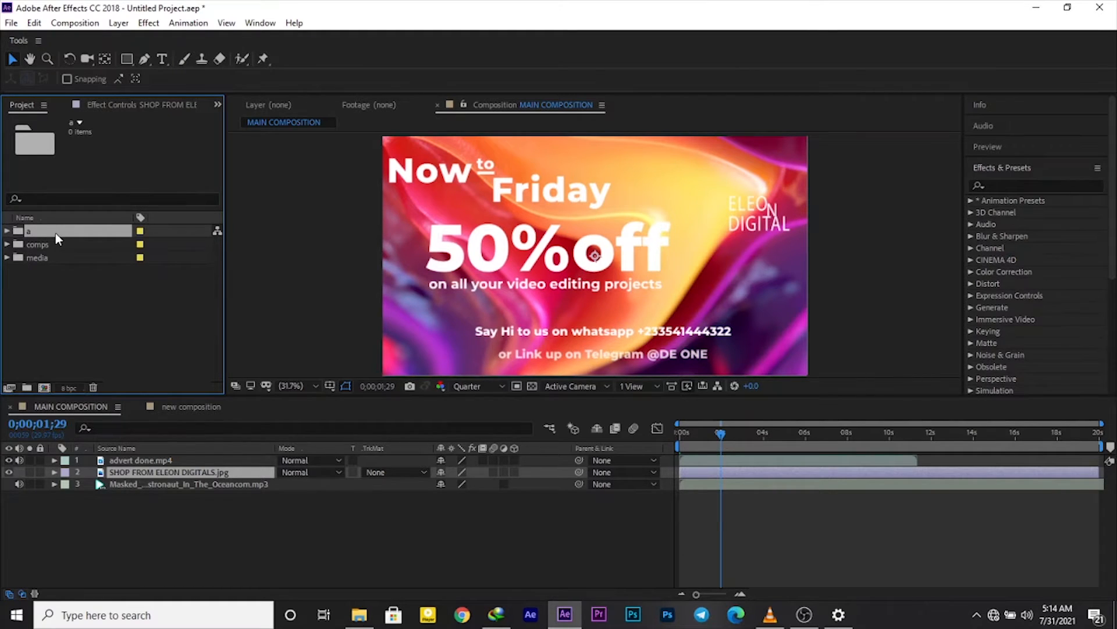
click(40, 318)
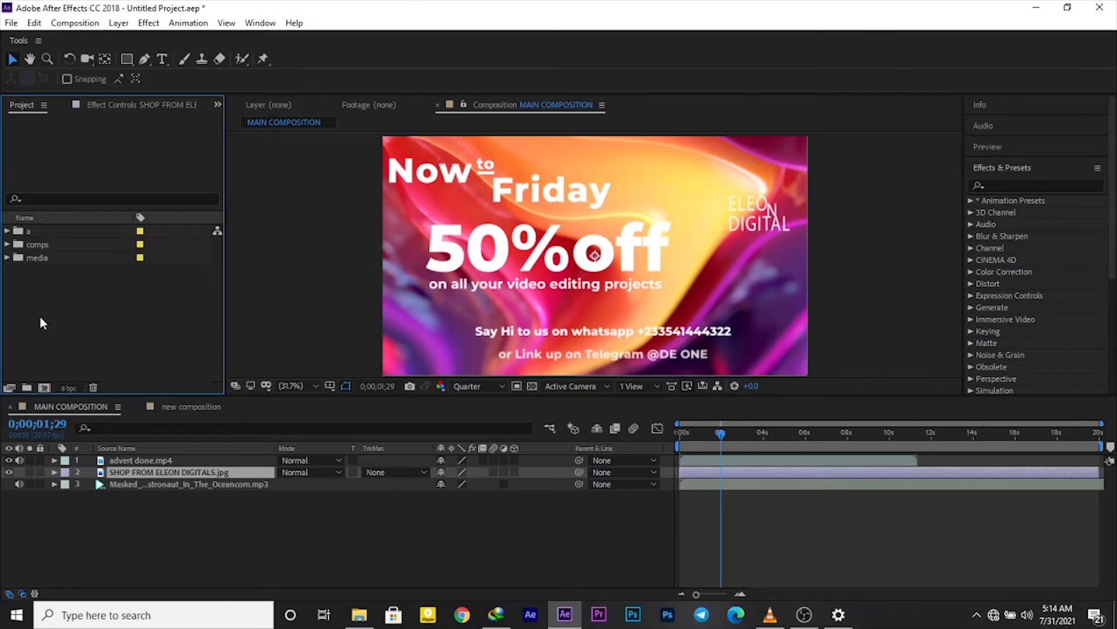
click(26, 387)
text(b)
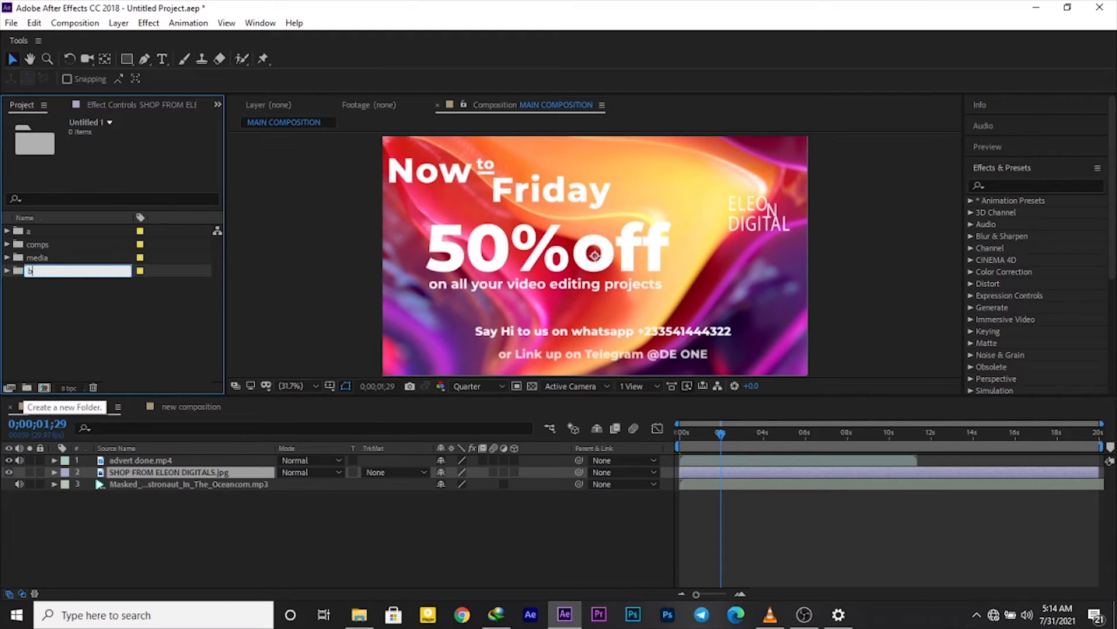
key(Return)
click(50, 351)
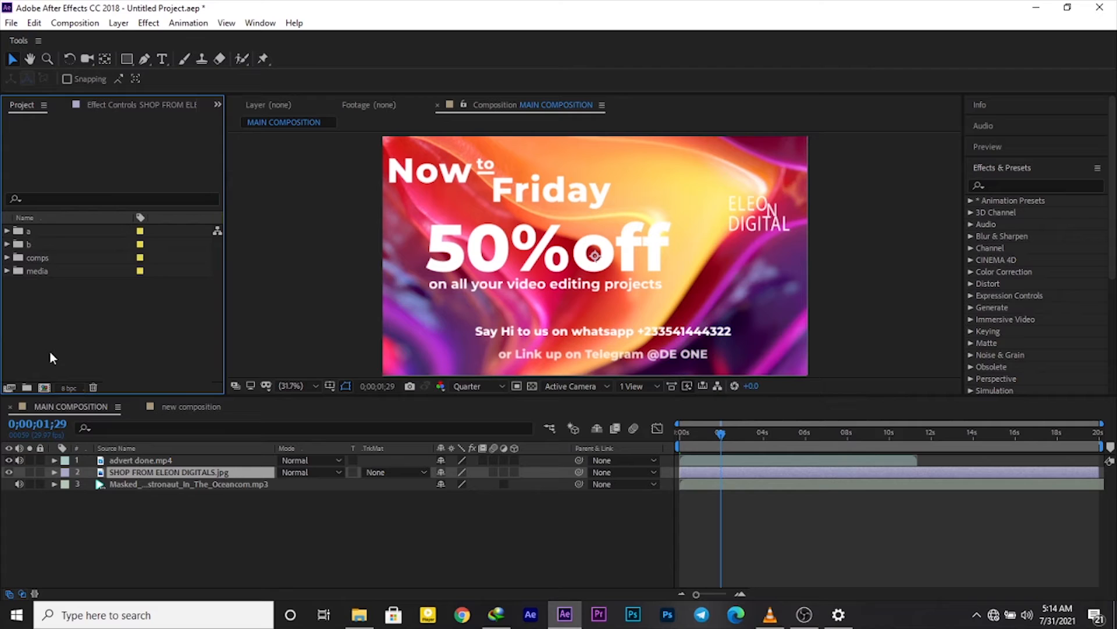
click(27, 388)
text(c)
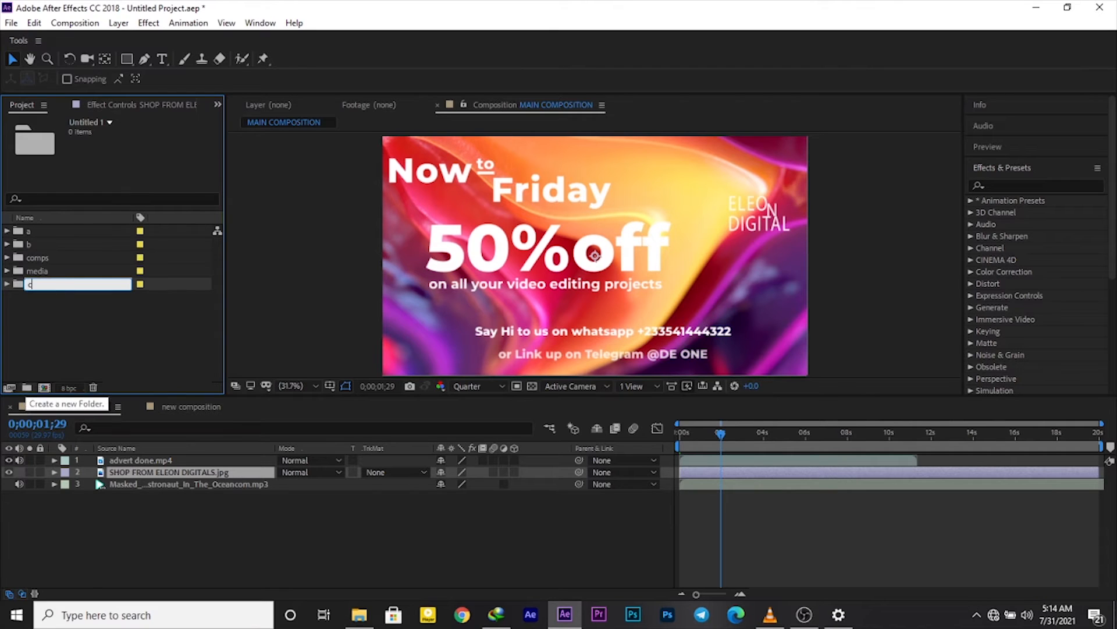
key(Return)
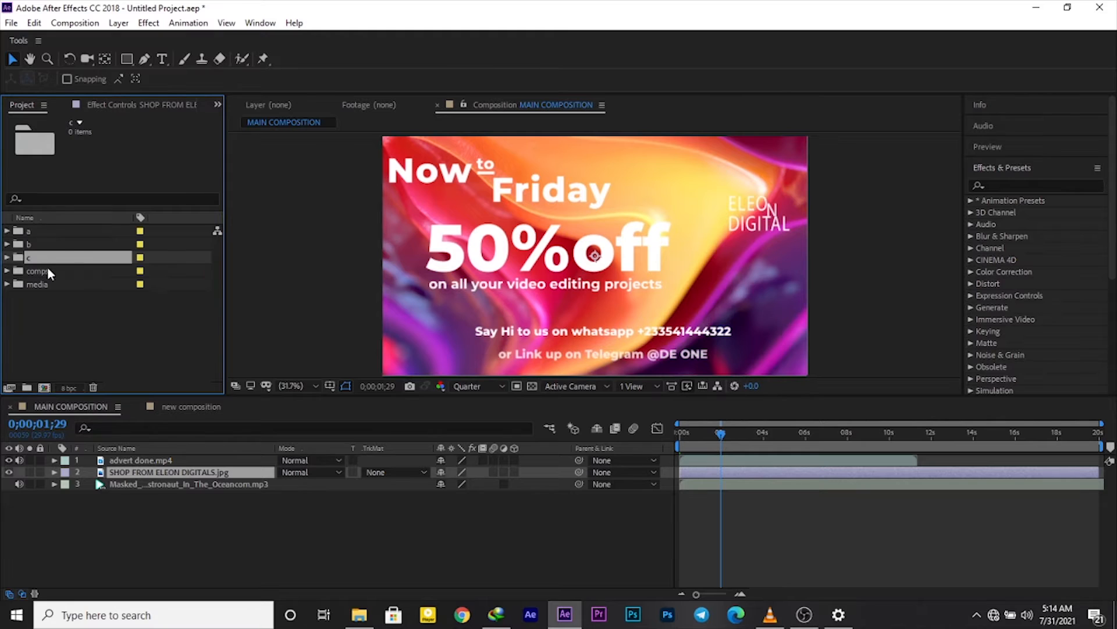
Delete the empty c folder from the project.
click(50, 233)
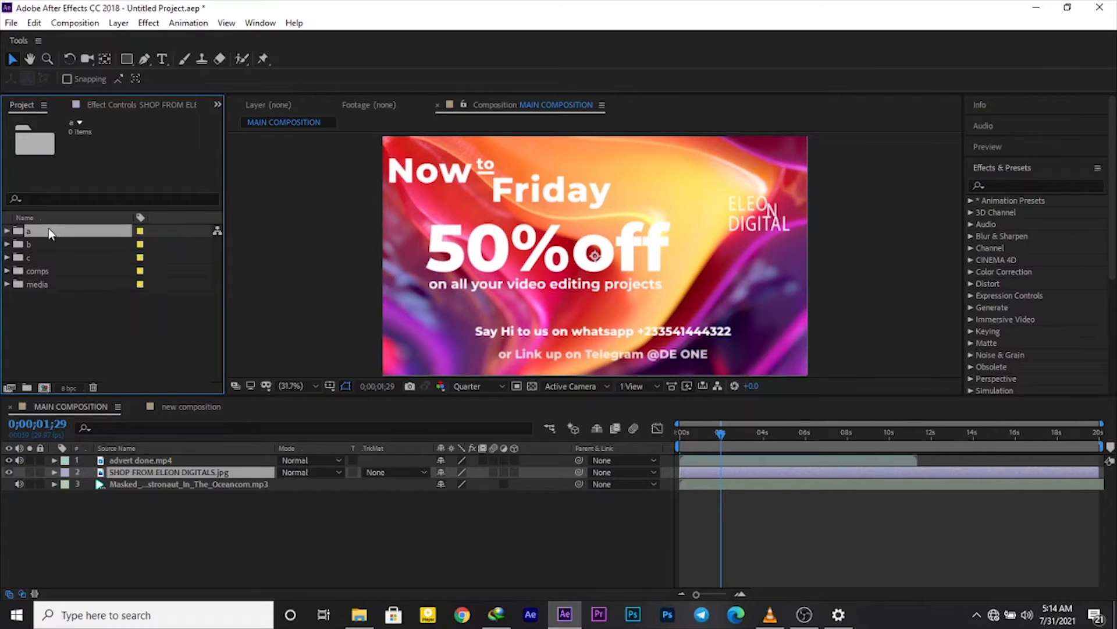
click(59, 258)
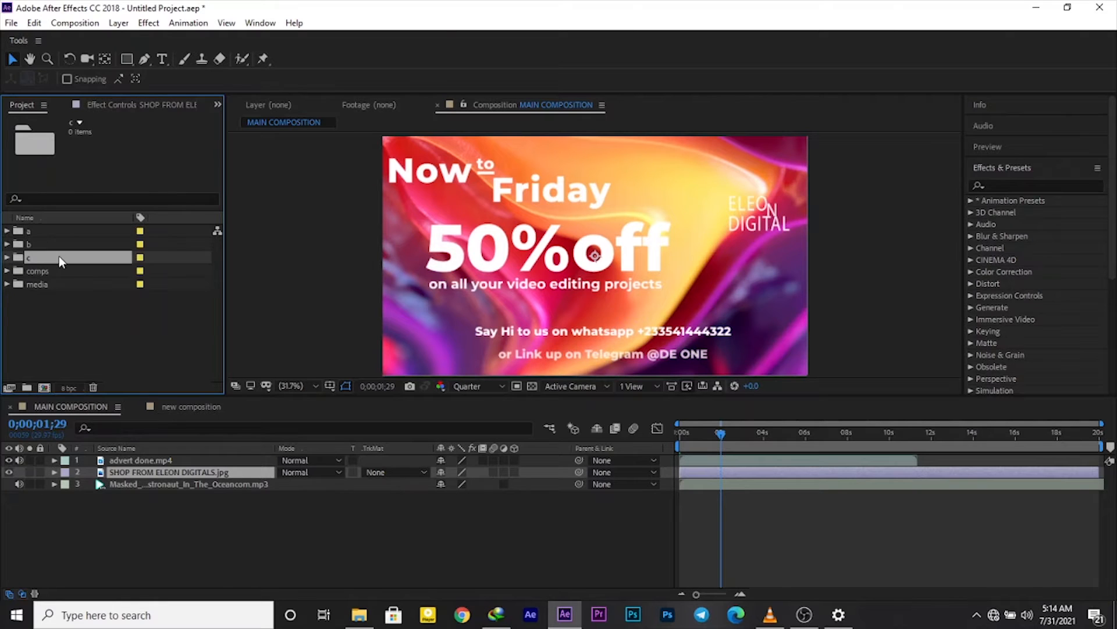
right_click(59, 259)
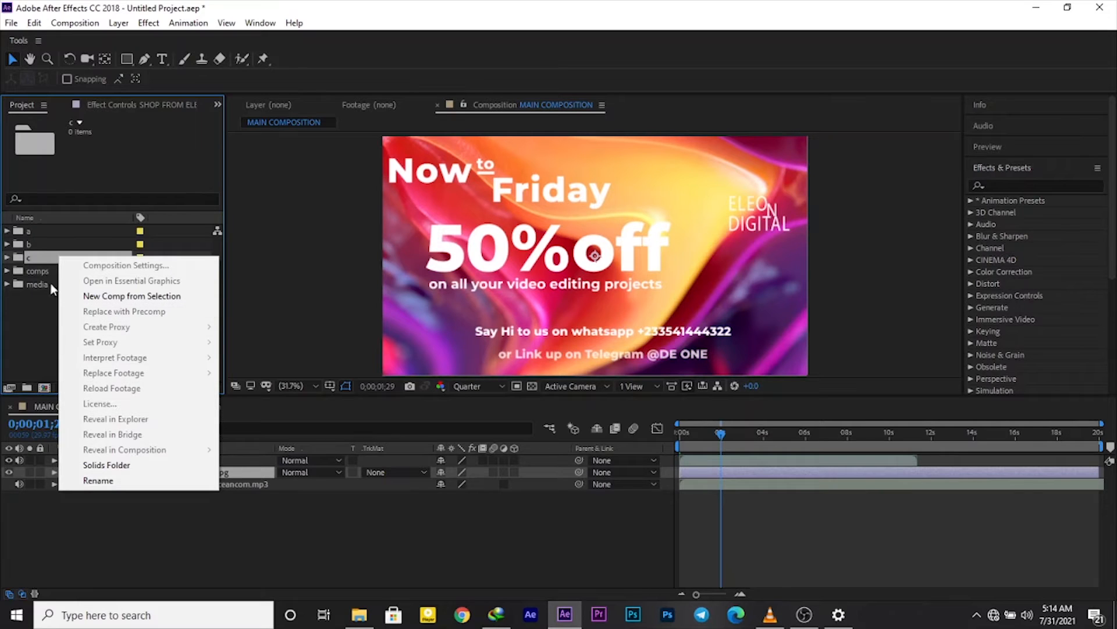
click(39, 254)
key(Delete)
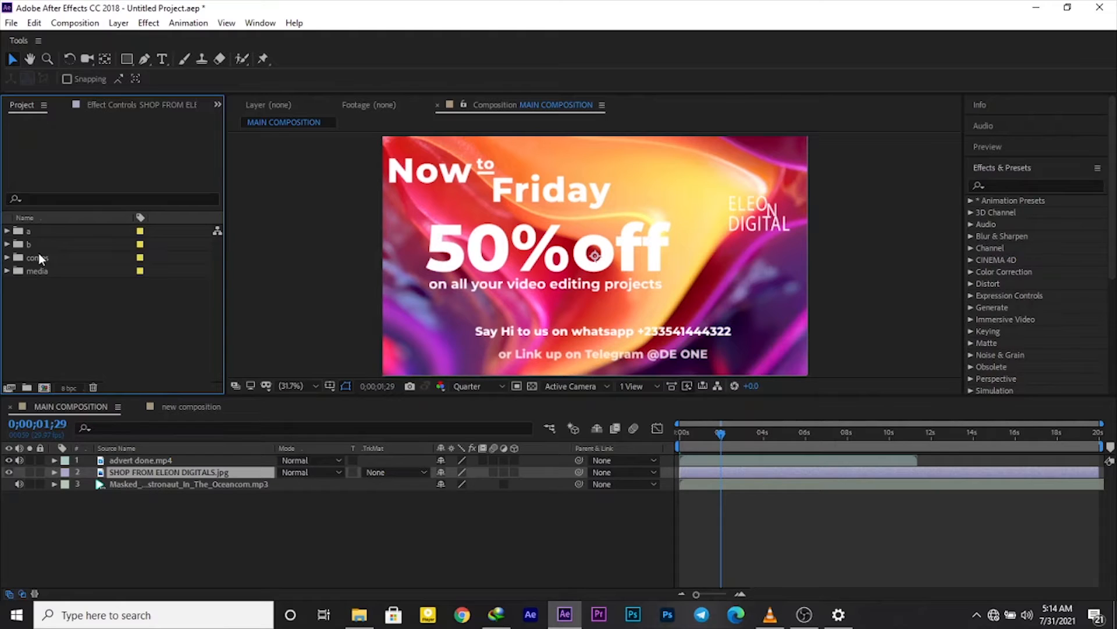
key(ctrl+z)
click(30, 260)
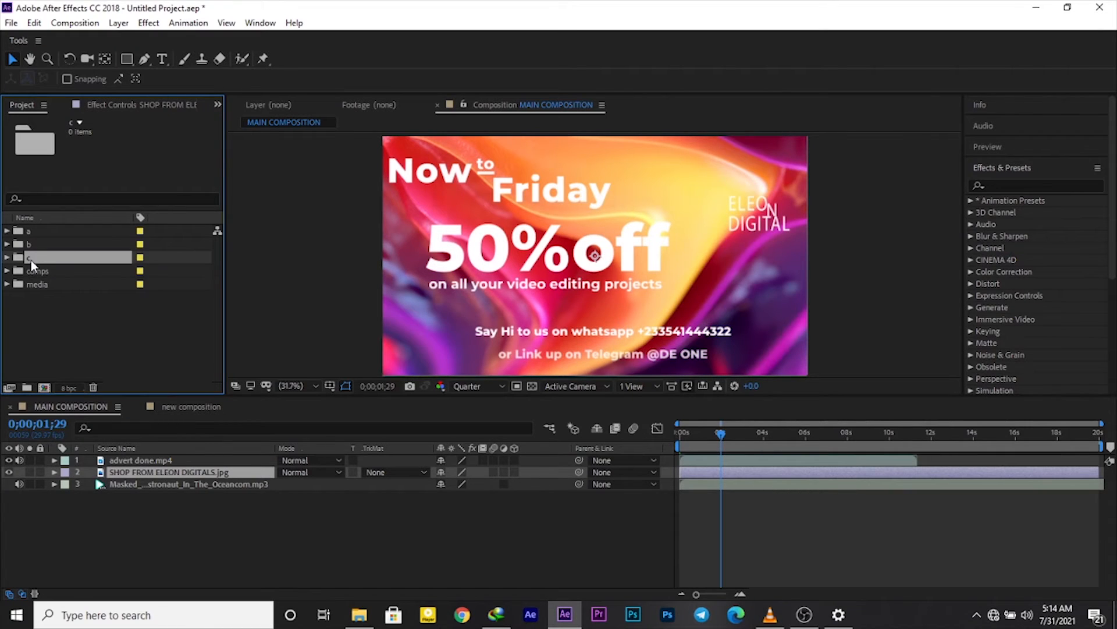
key(Delete)
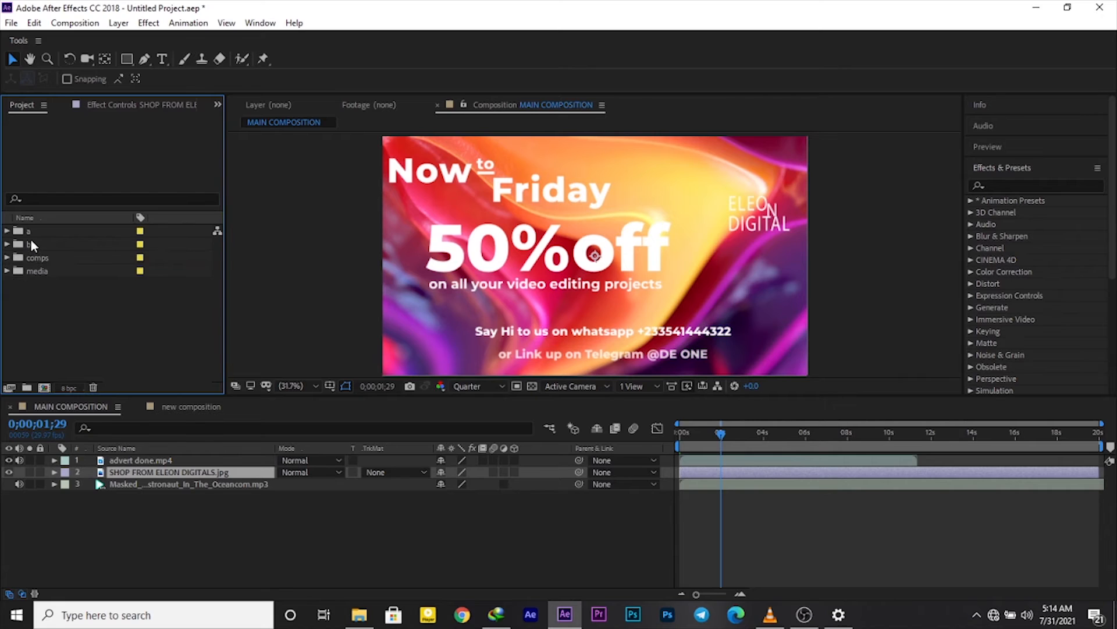
Expand the comps folder and duplicate MAIN COMPOSITION inside it.
click(36, 232)
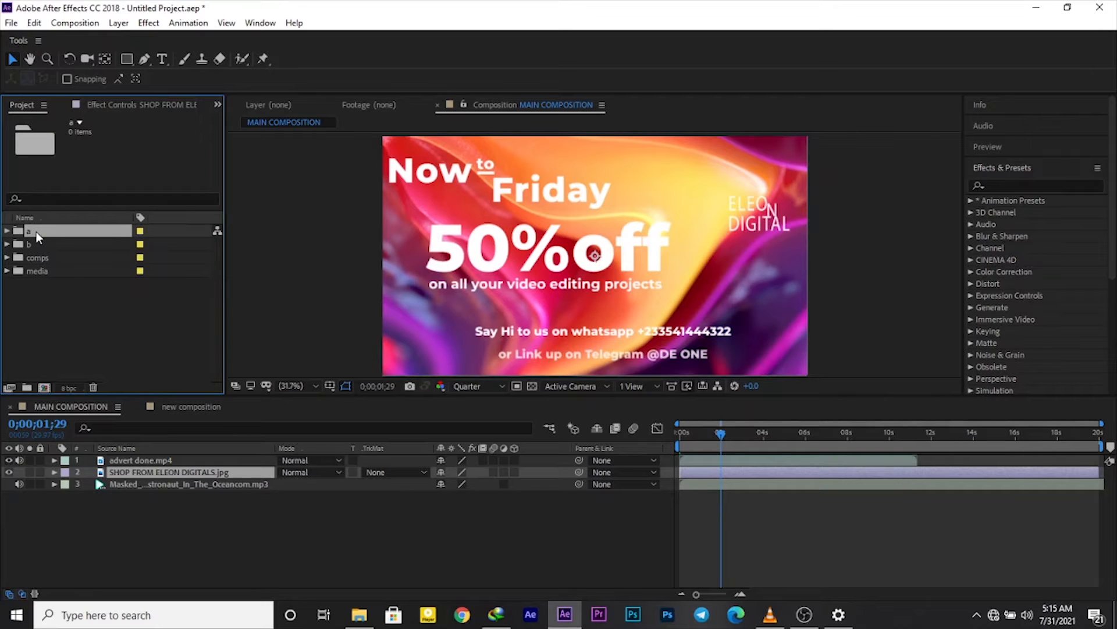
mouse_move(36, 232)
mouse_down()
mouse_move(41, 248)
mouse_move(39, 235)
mouse_up()
click(8, 258)
click(46, 271)
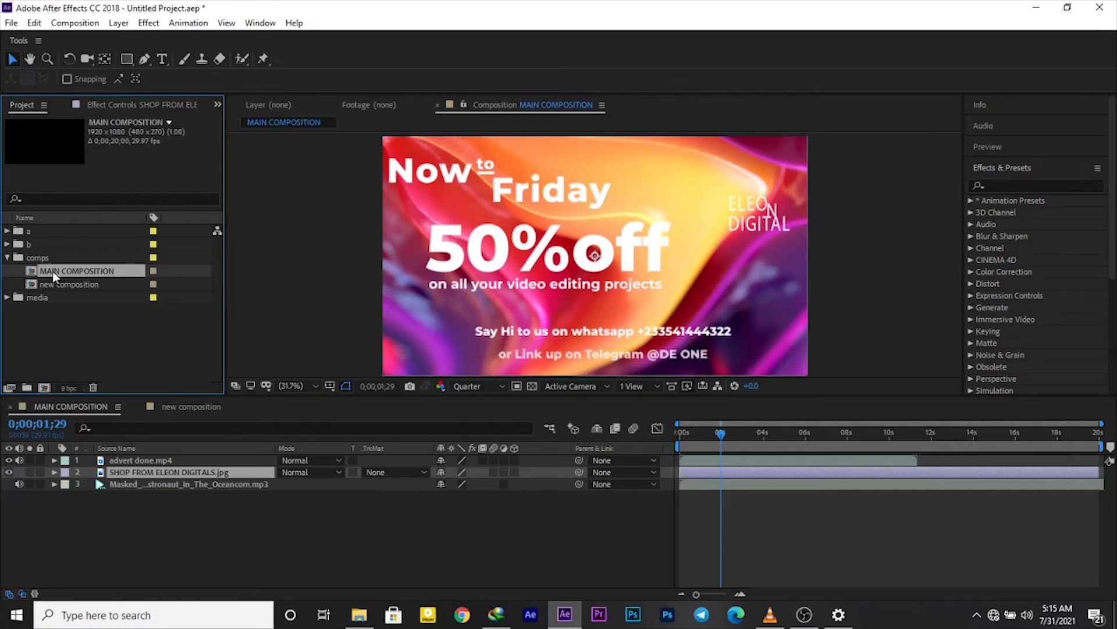
key(ctrl+d)
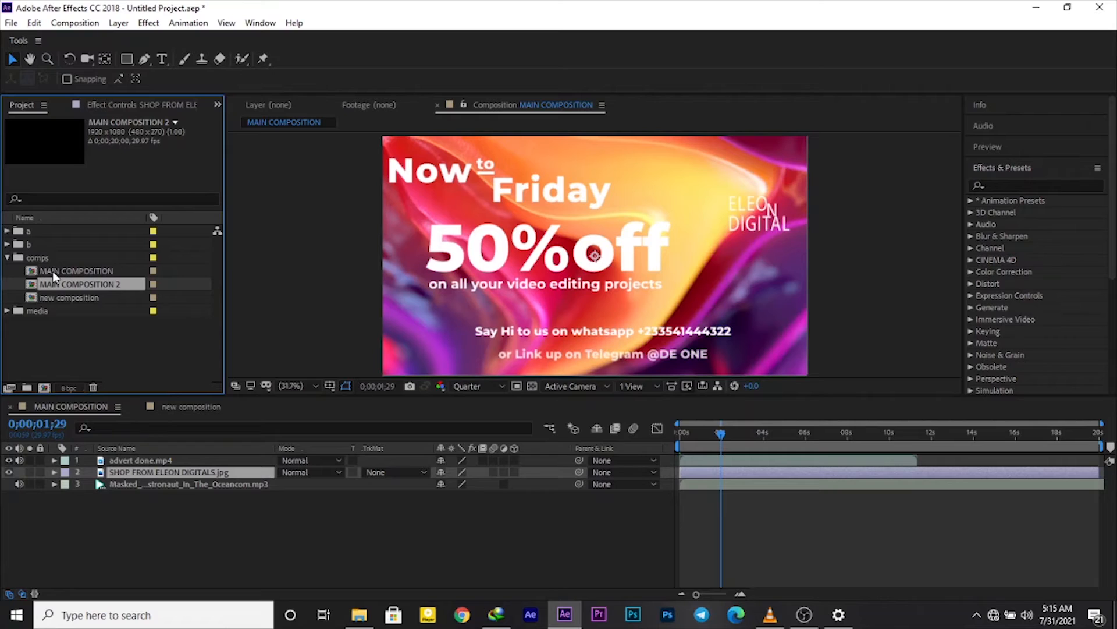
Open MAIN COMPOSITION 2 and delete its SHOP FROM ELEON DIGITALS.jpg layer.
click(94, 272)
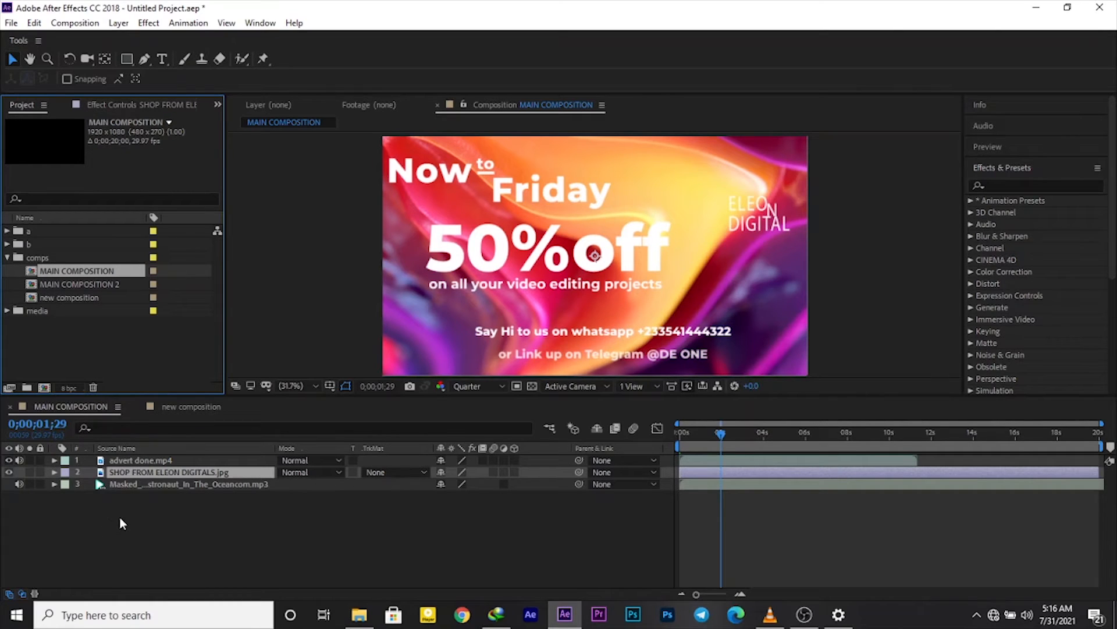
double_click(92, 285)
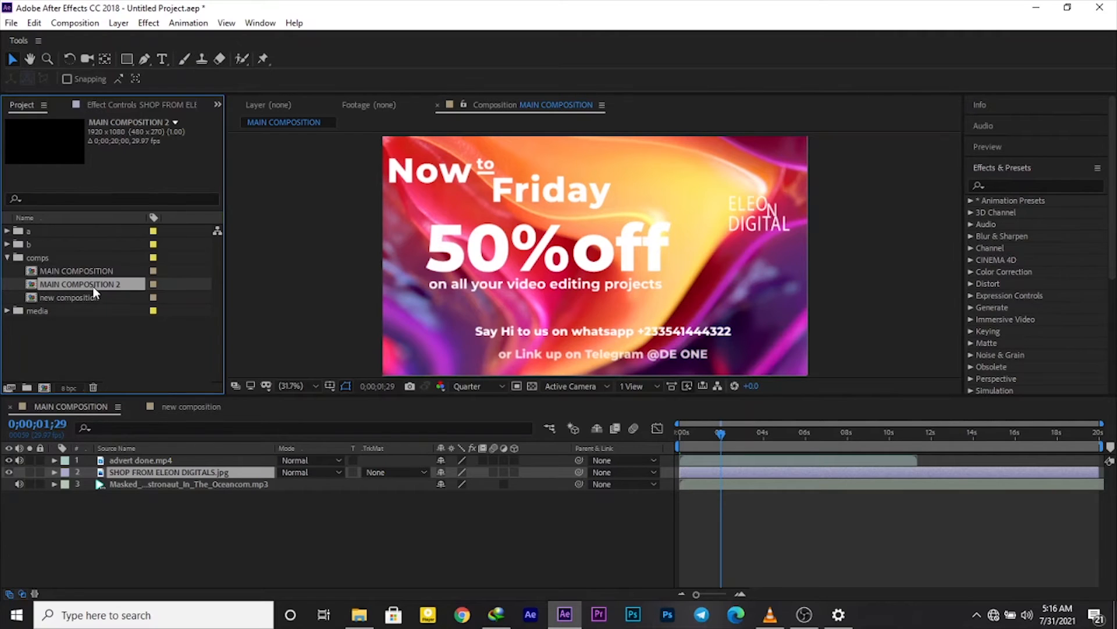
click(161, 474)
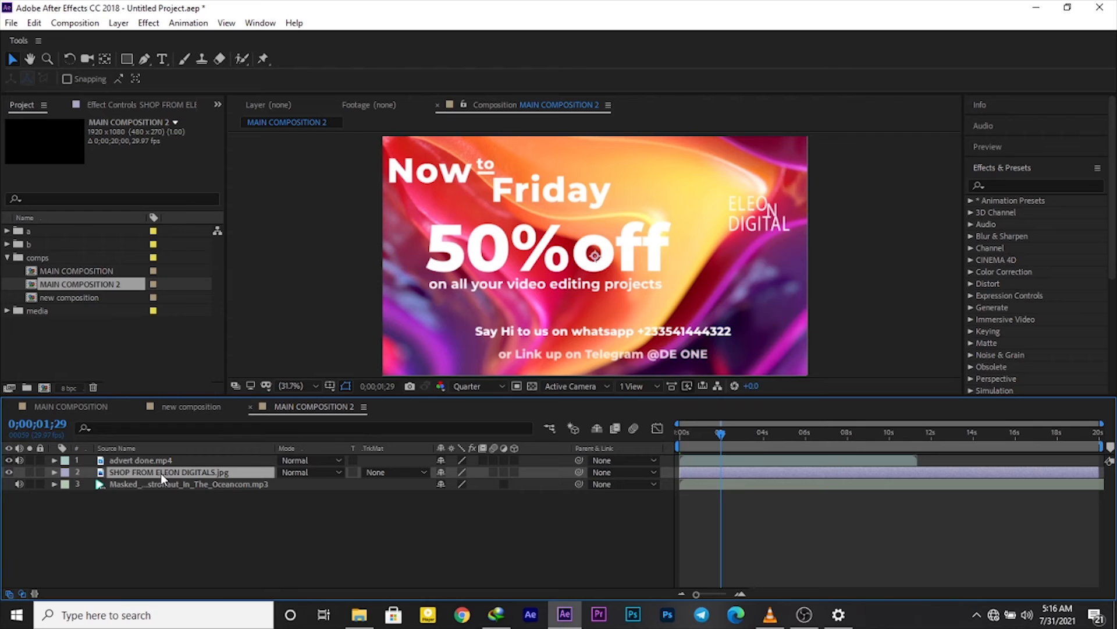
key(Delete)
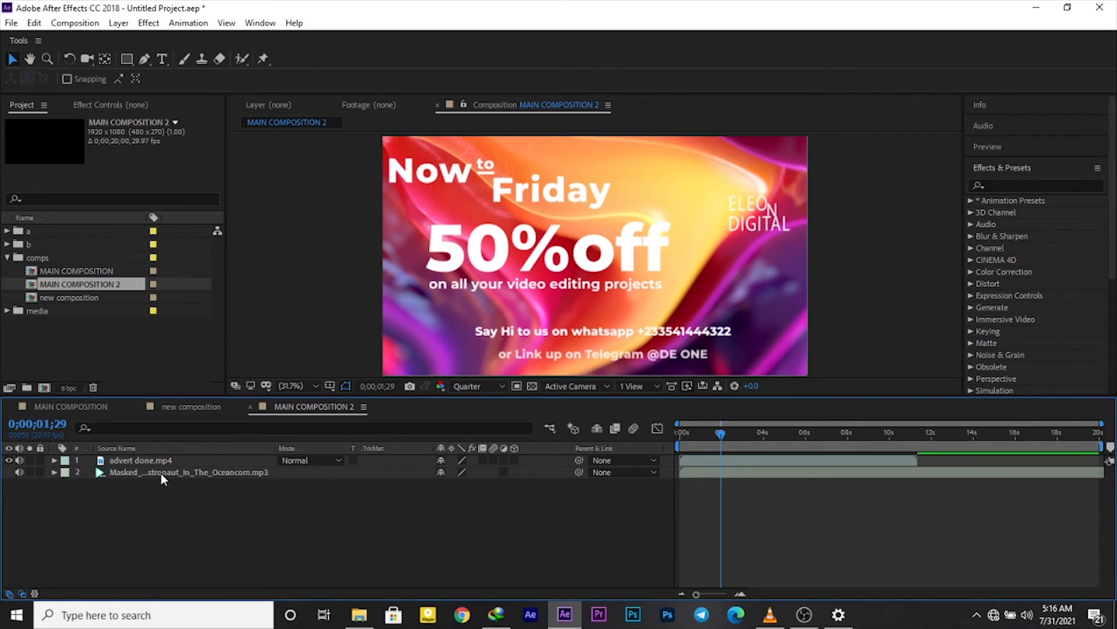
Return to MAIN COMPOSITION and nest MAIN COMPOSITION 2 in it as a layer below the MP3 audio.
click(86, 405)
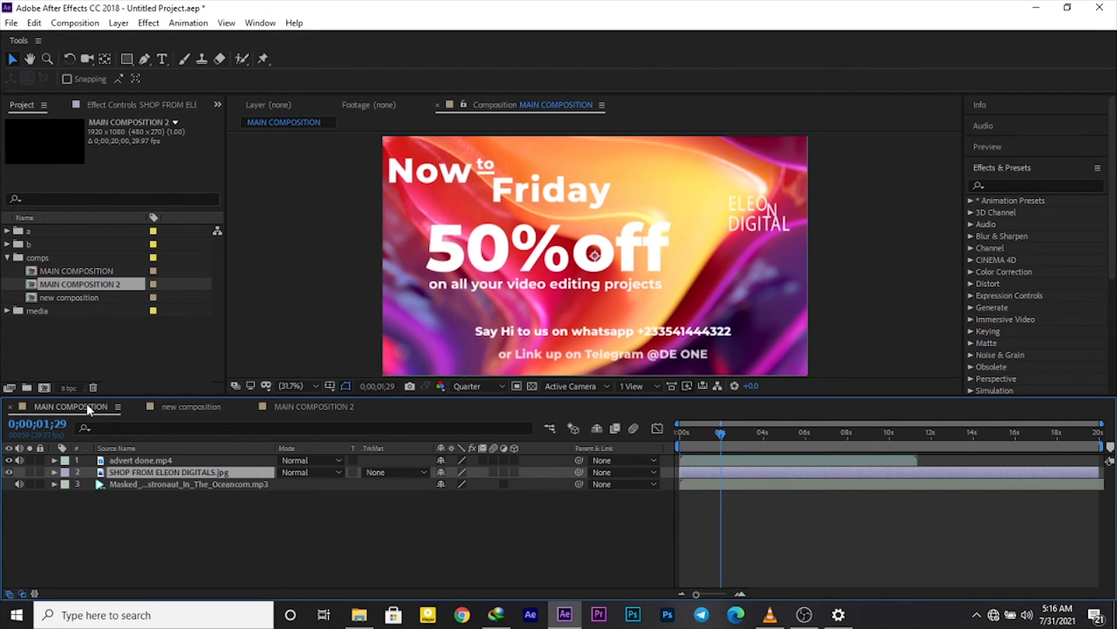
click(82, 271)
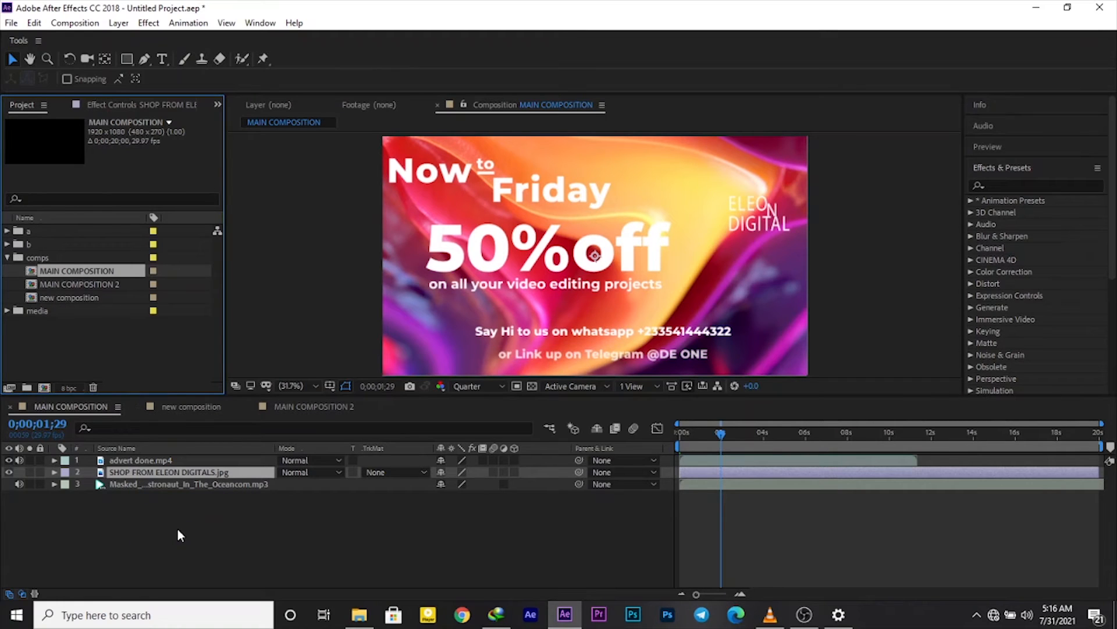
click(154, 505)
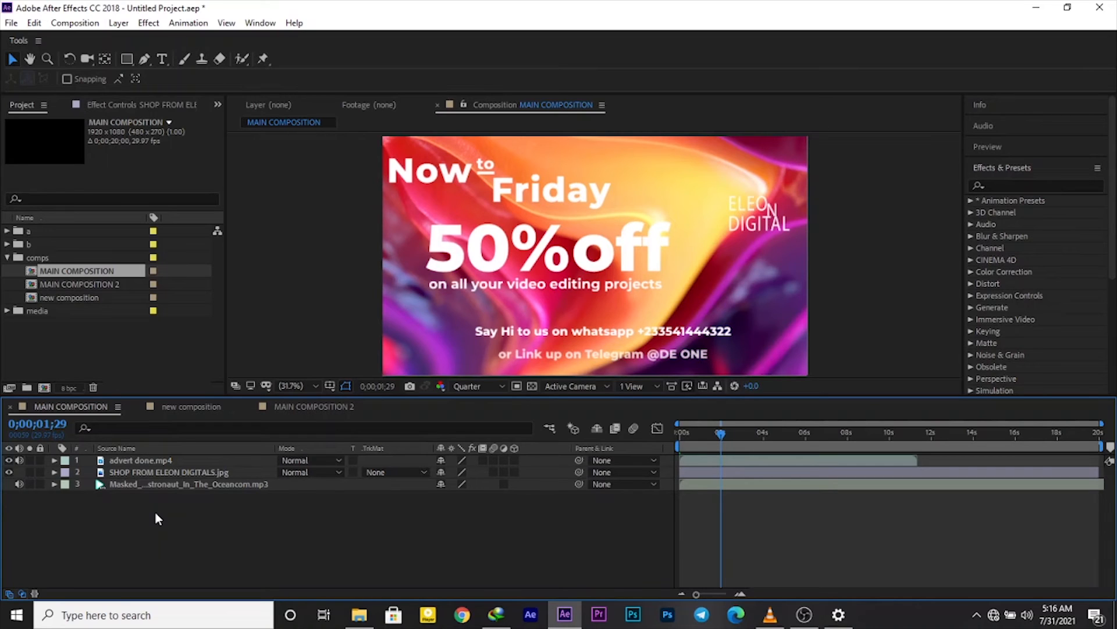
click(72, 284)
click(77, 273)
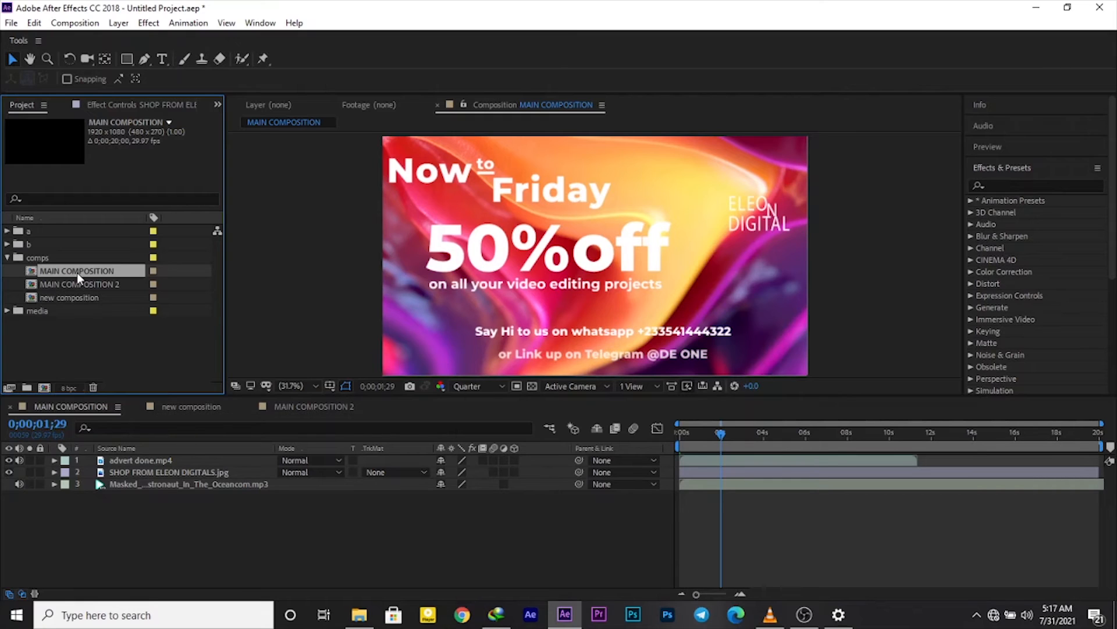
click(86, 287)
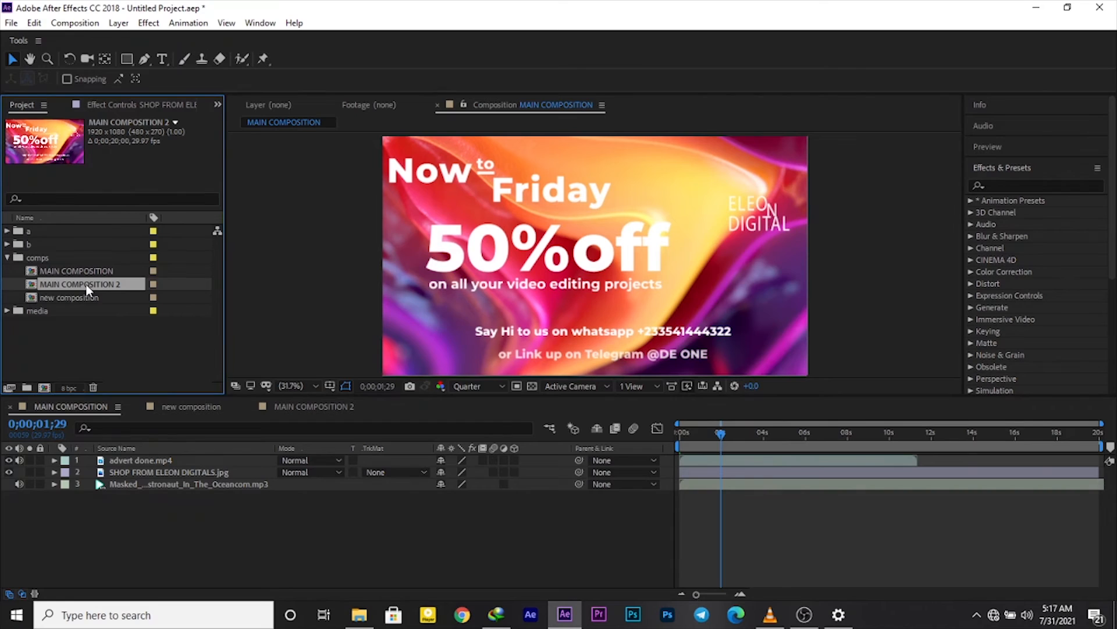
click(85, 271)
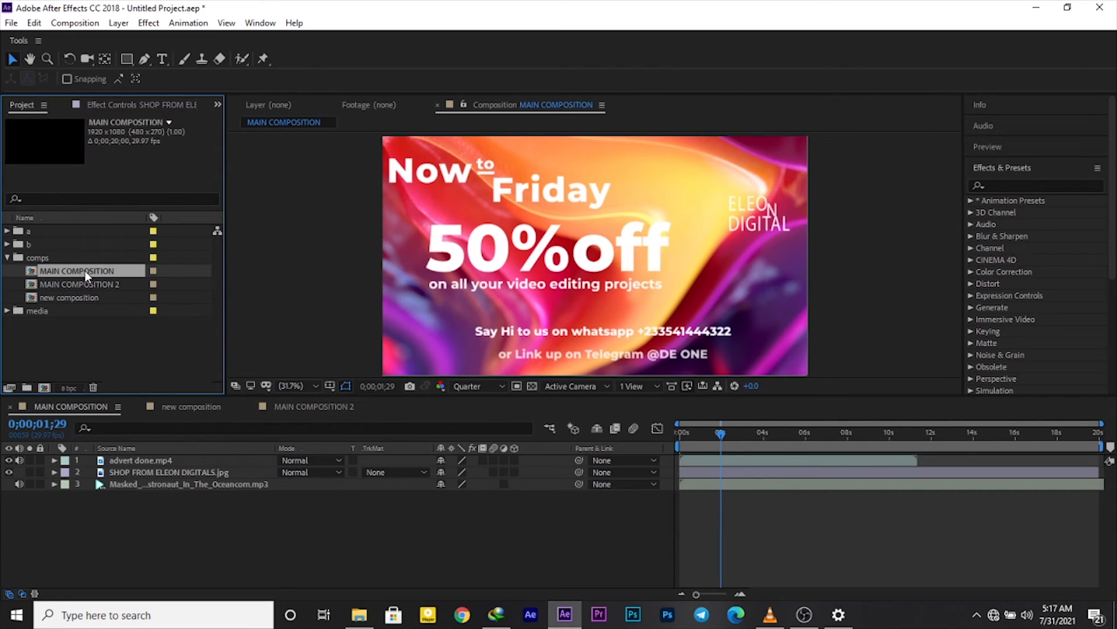
click(87, 284)
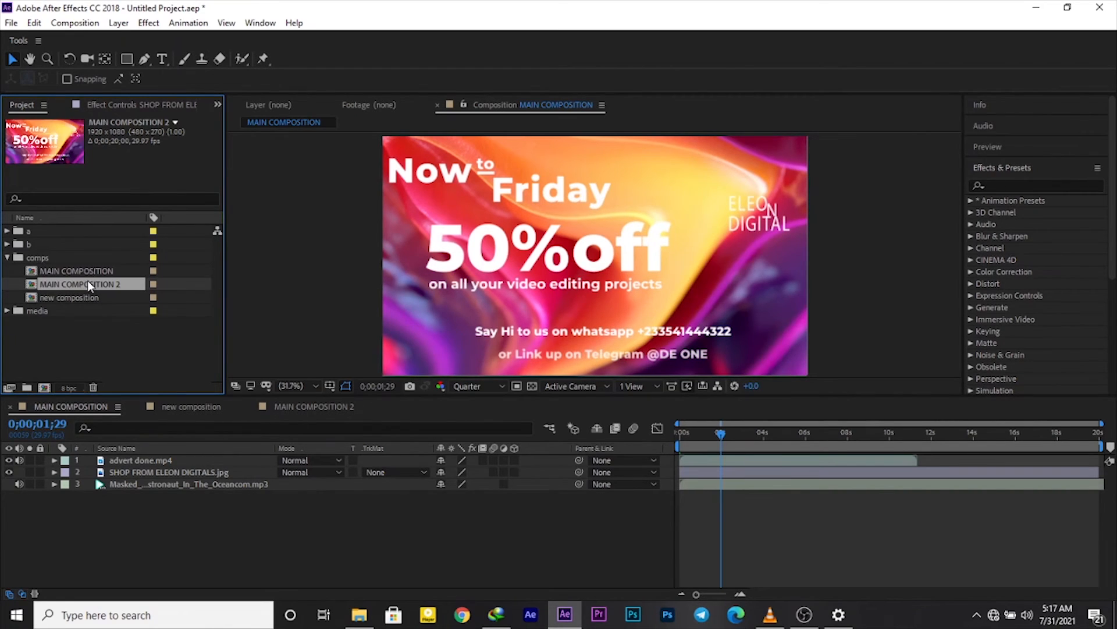
drag(83, 283, 121, 497)
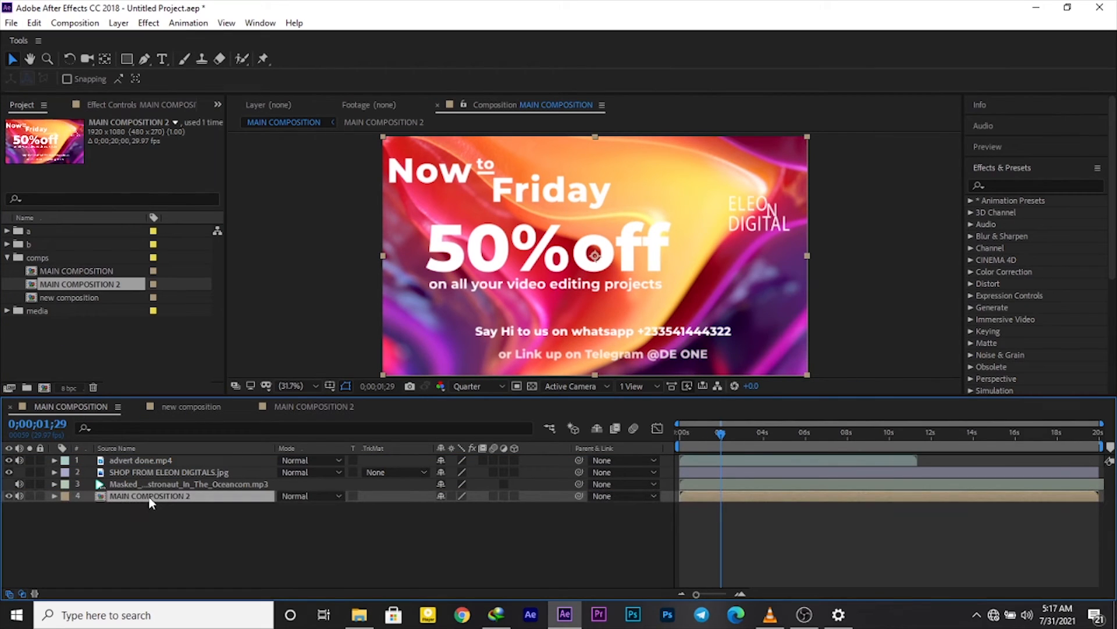
Duplicate the nested MAIN COMPOSITION 2 layer and inspect the contents of the composition it refers to, returning to MAIN COMPOSITION.
double_click(150, 496)
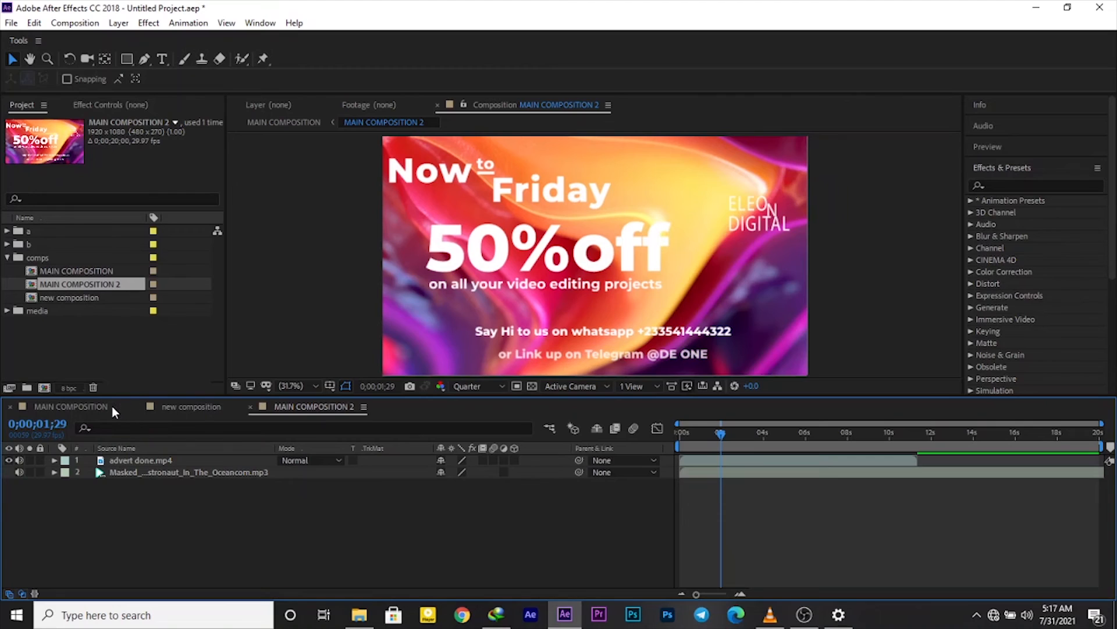
click(87, 406)
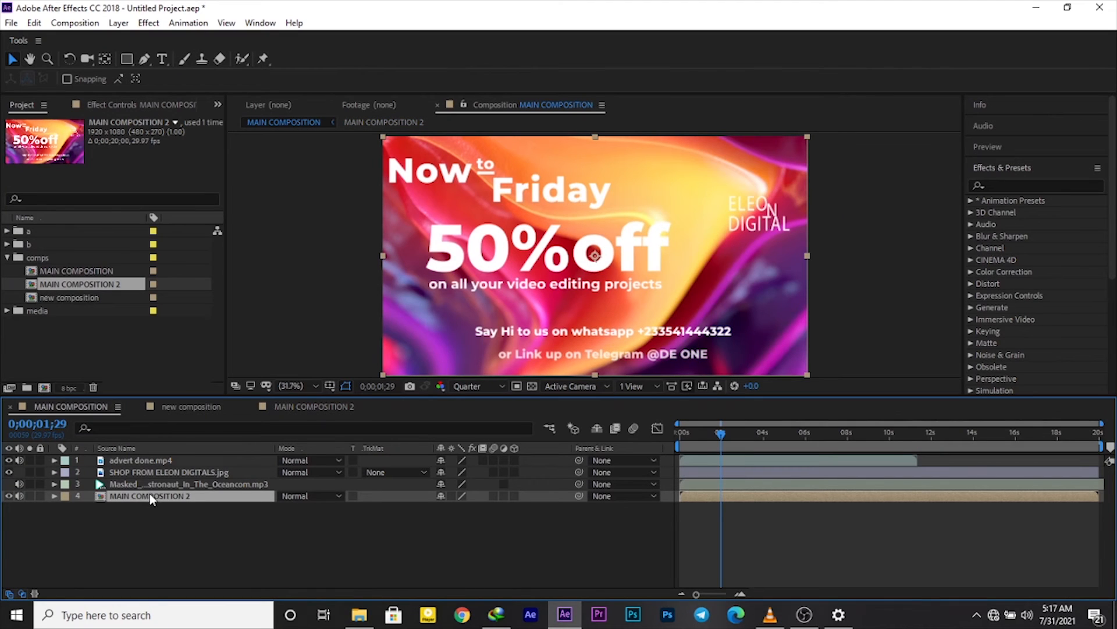
key(ctrl+d)
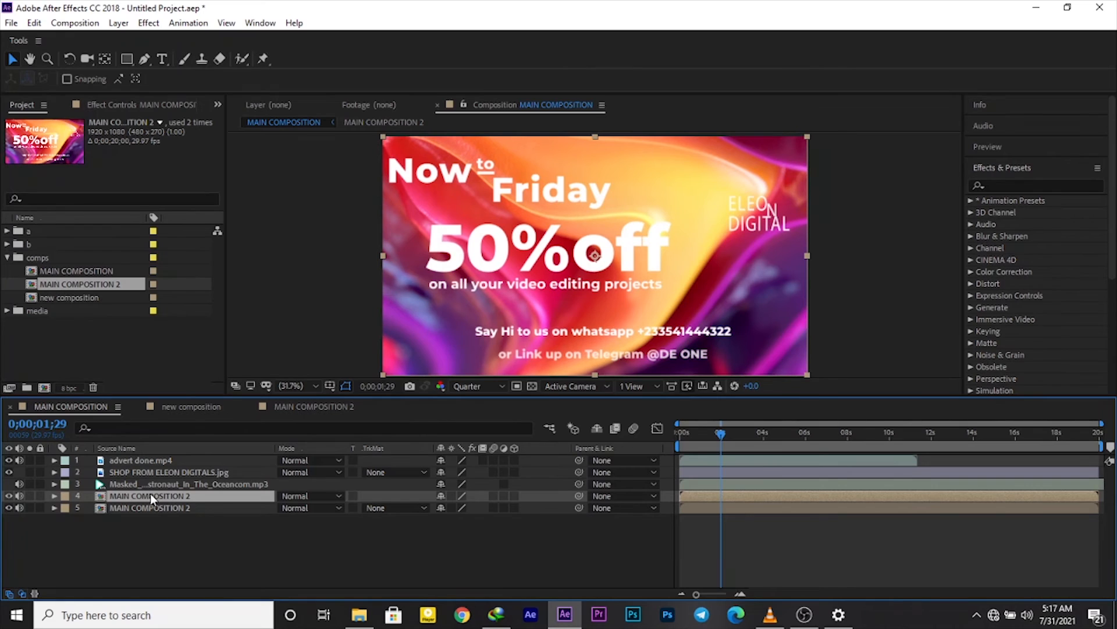
double_click(152, 494)
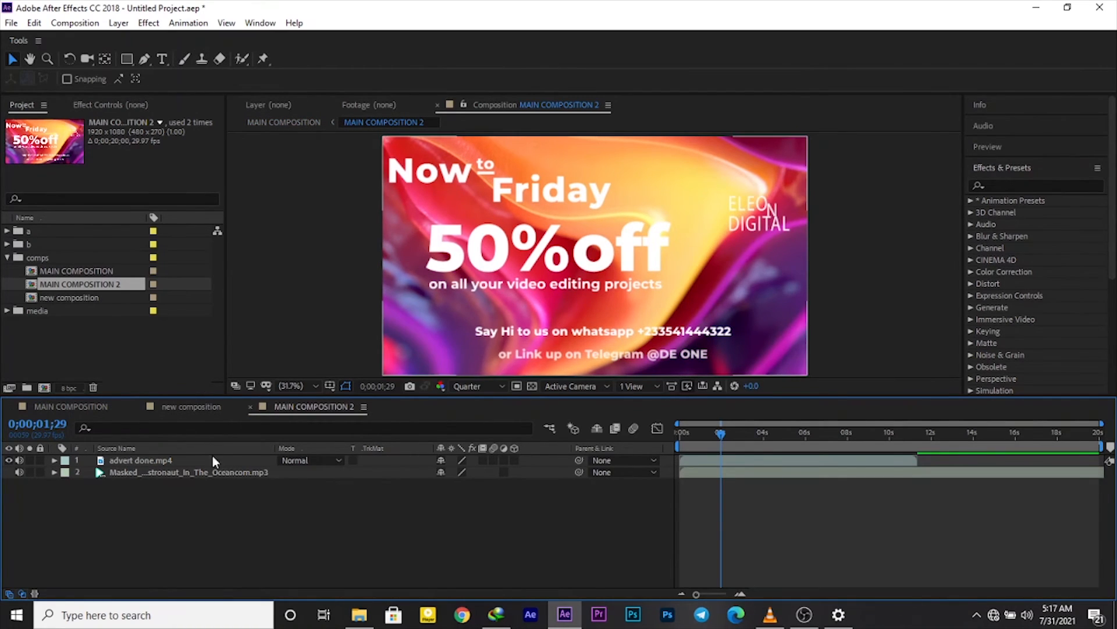
click(97, 406)
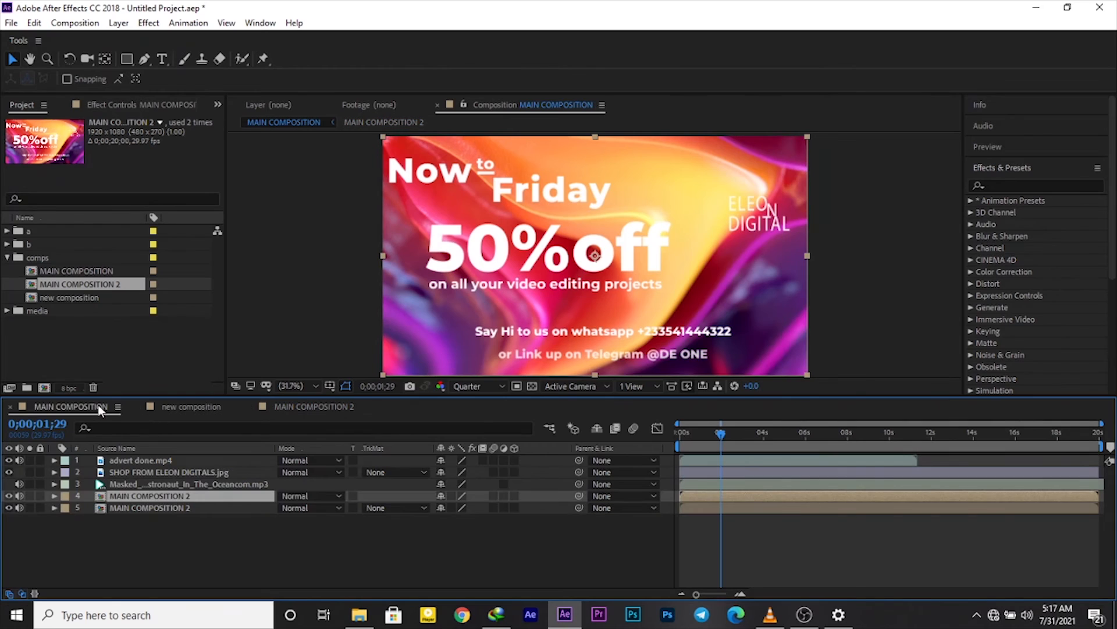
Rename the lowest MAIN COMPOSITION 2 layer in the MAIN COMPOSITION timeline as MAIN COMPOSITION 3.
click(158, 506)
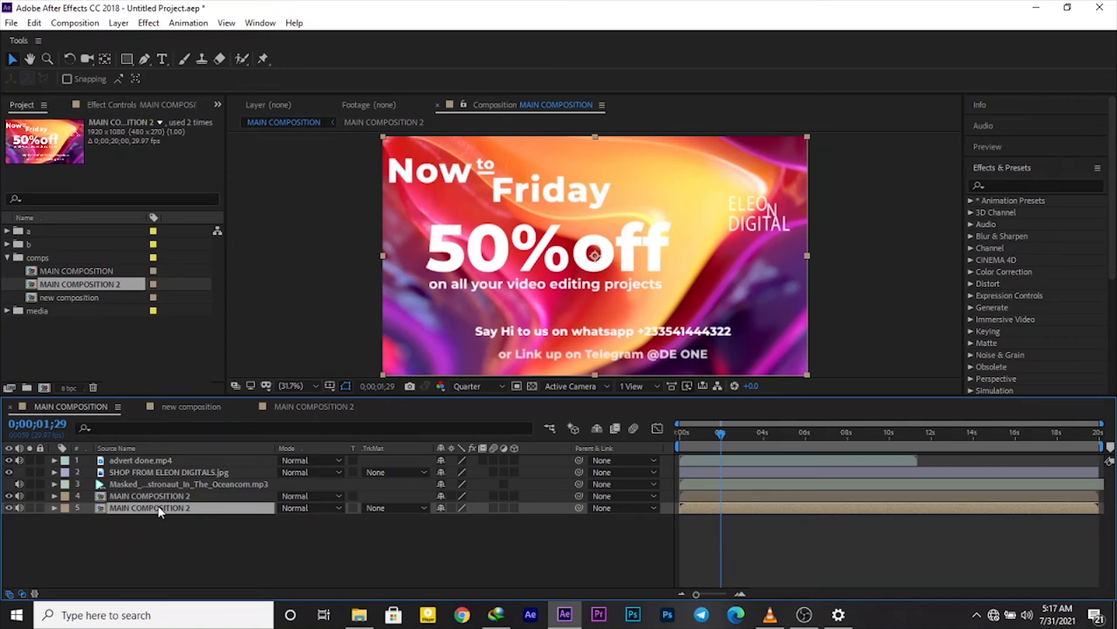
key(Return)
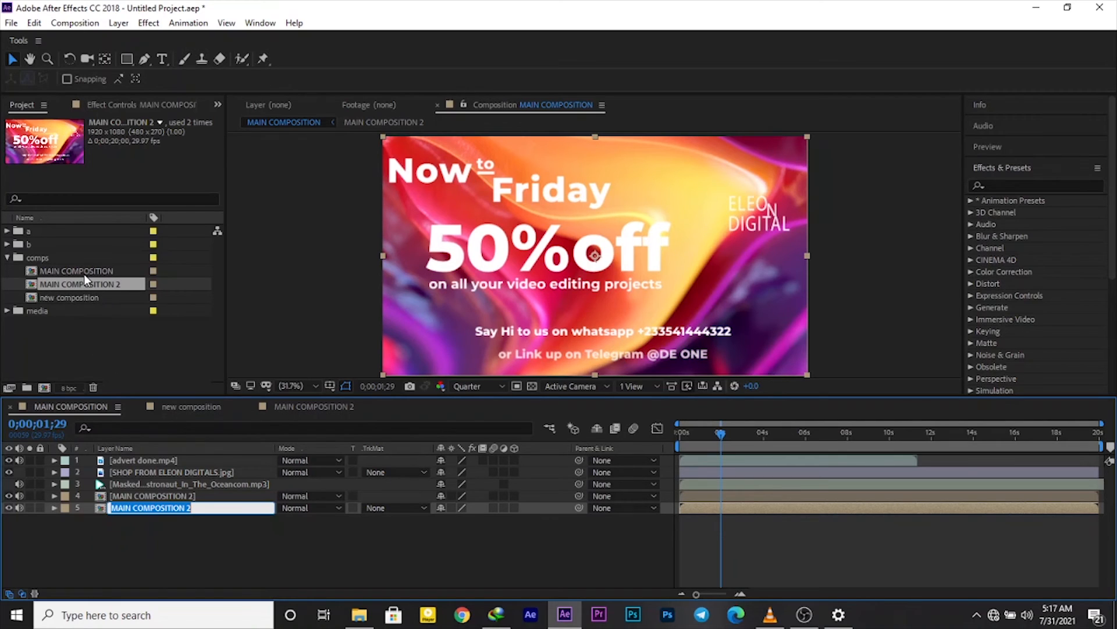
key(End)
key(BackSpace)
text(3)
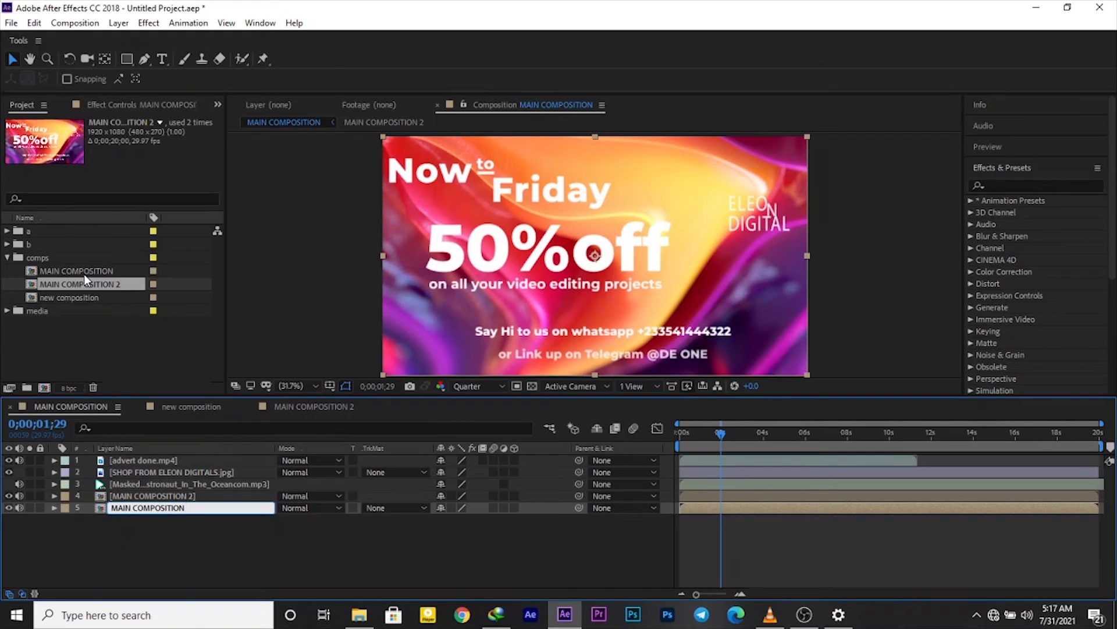
key(Return)
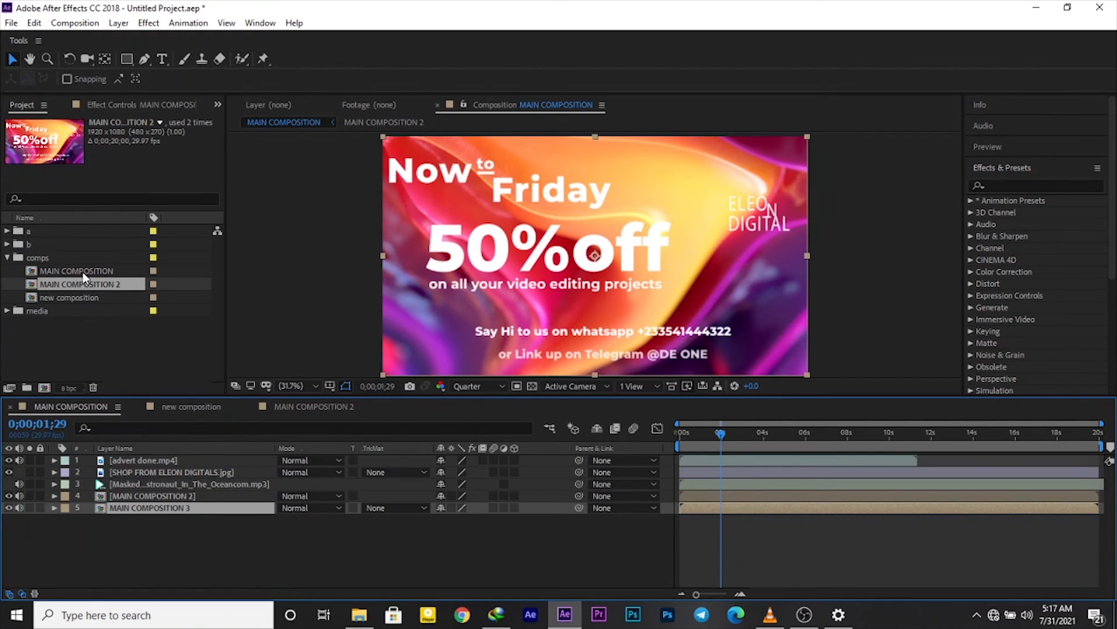
Open the composition behind the MAIN COMPOSITION 3 layer to check which source it refers to, returning to MAIN COMPOSITION.
double_click(146, 508)
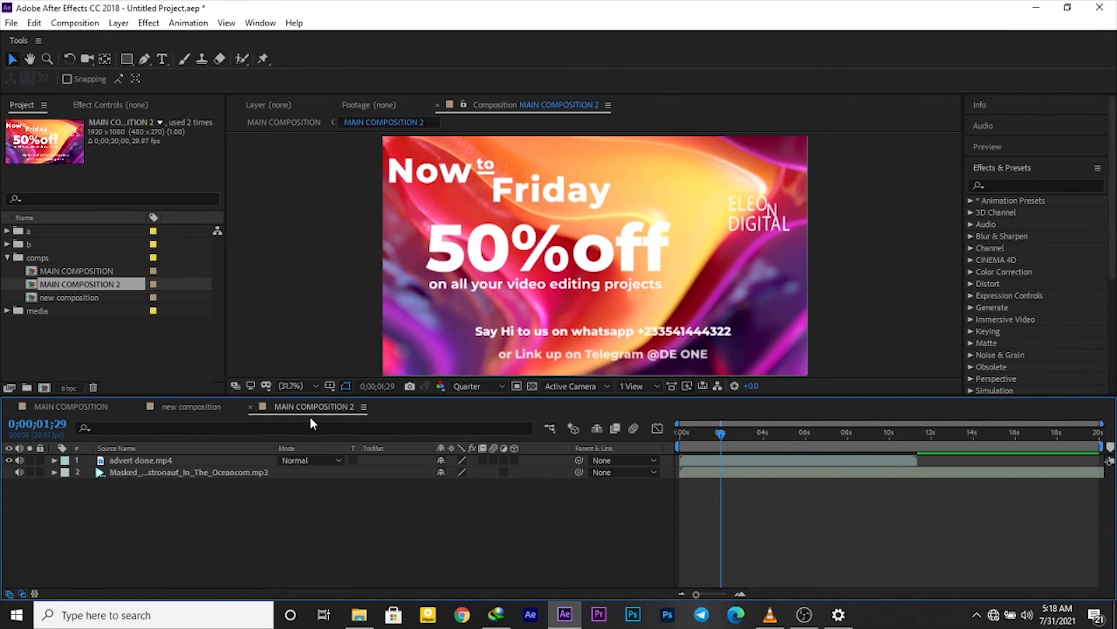
click(102, 406)
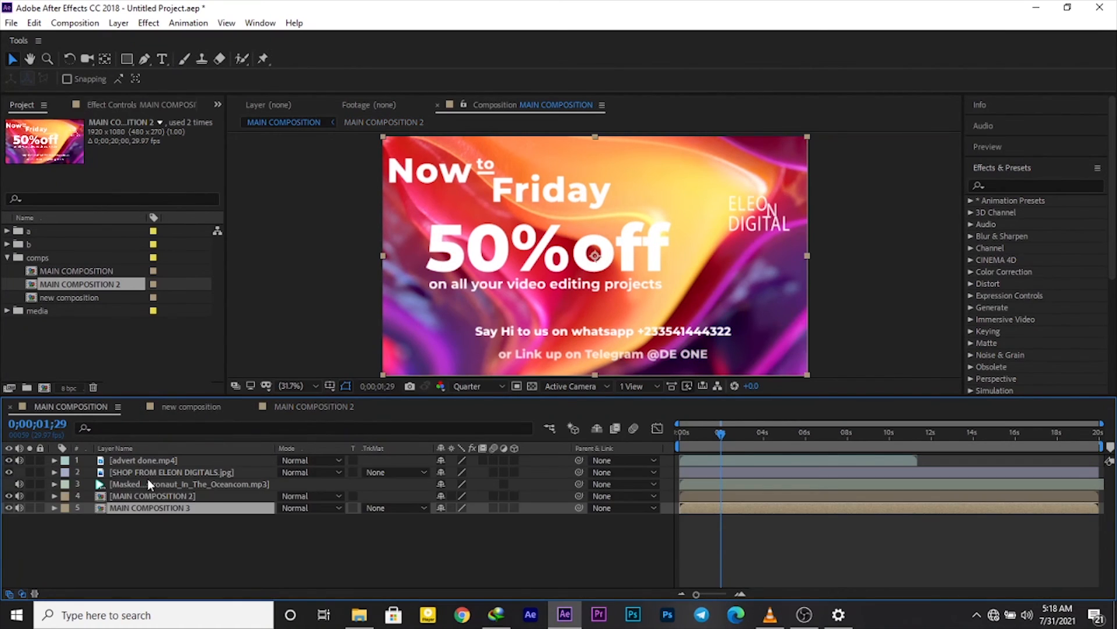
double_click(175, 505)
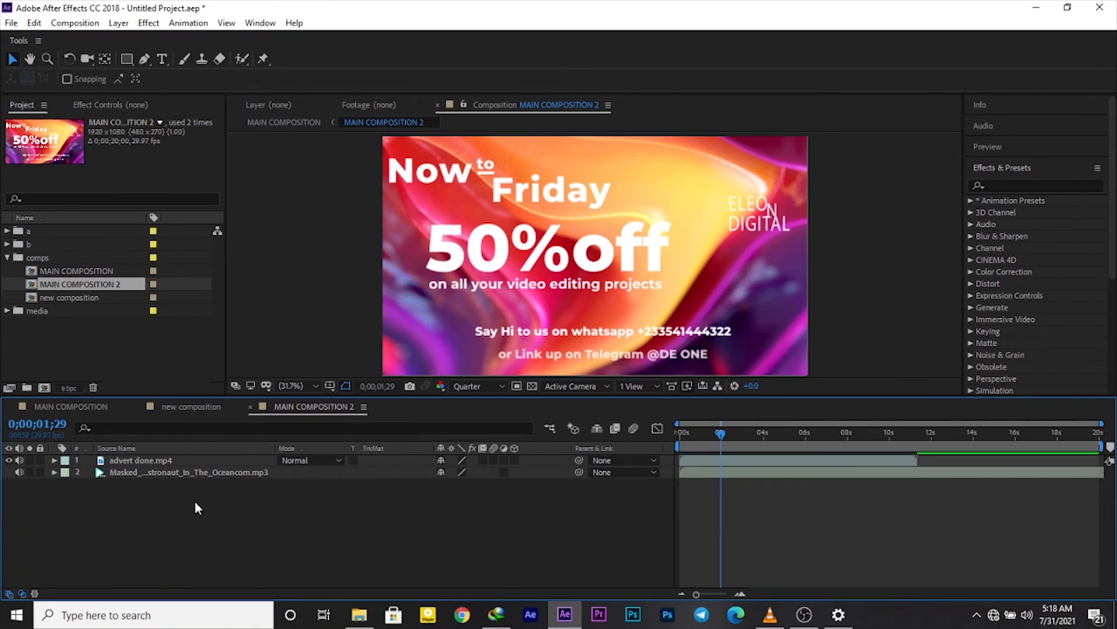
click(92, 408)
Delete both nested layers, MAIN COMPOSITION 2 and MAIN COMPOSITION 3, from the MAIN COMPOSITION timeline.
click(158, 497)
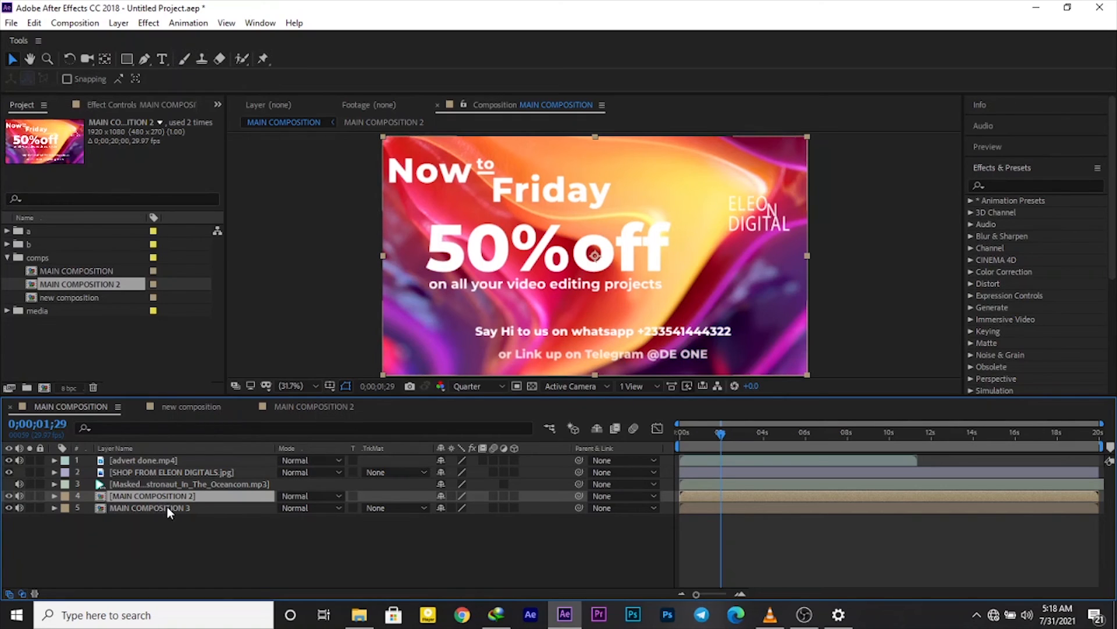
shift+click(167, 507)
key(Delete)
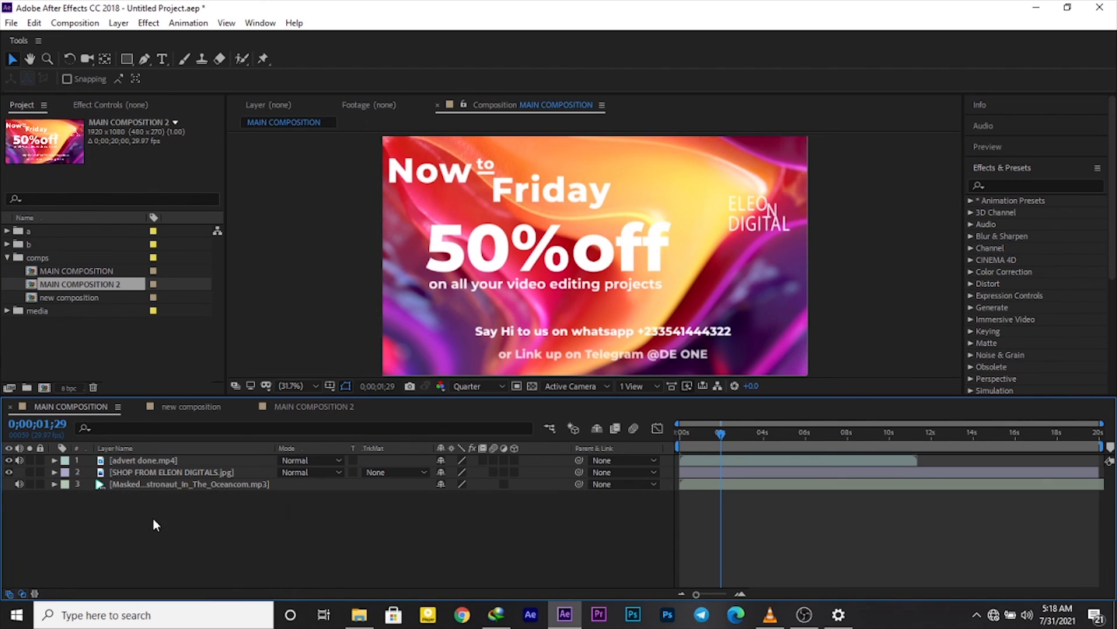
Collapse the comps folder in the project so that only the top-level folders are listed.
click(8, 258)
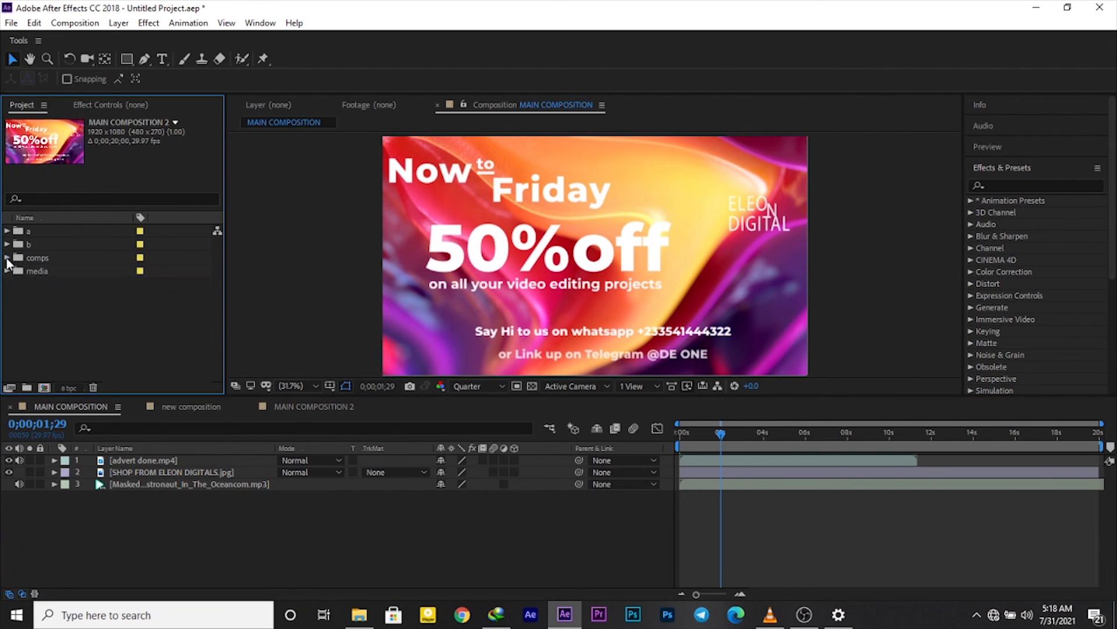
click(7, 258)
click(7, 258)
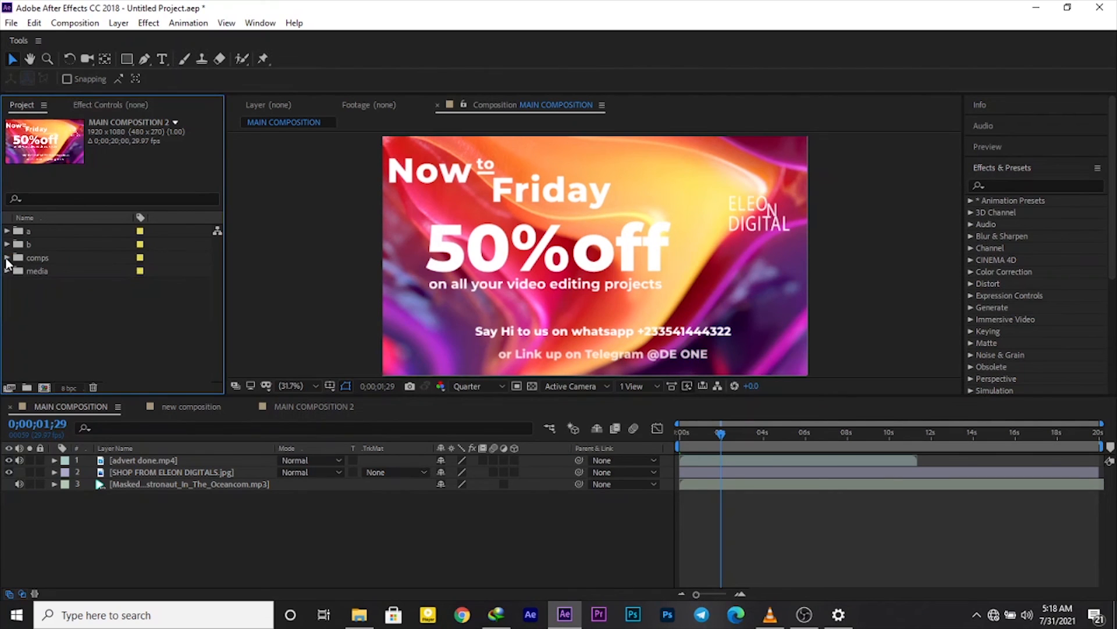